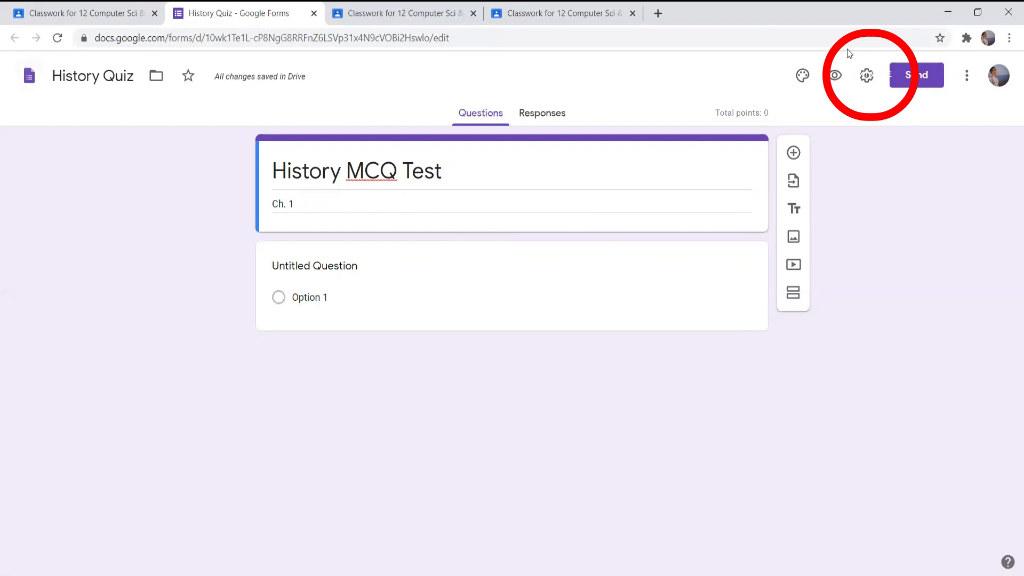
Step: In the form settings, limit respondents to 1 response and let them see summary charts and text responses
{"action": "left_click", "coordinate": [867, 78]}
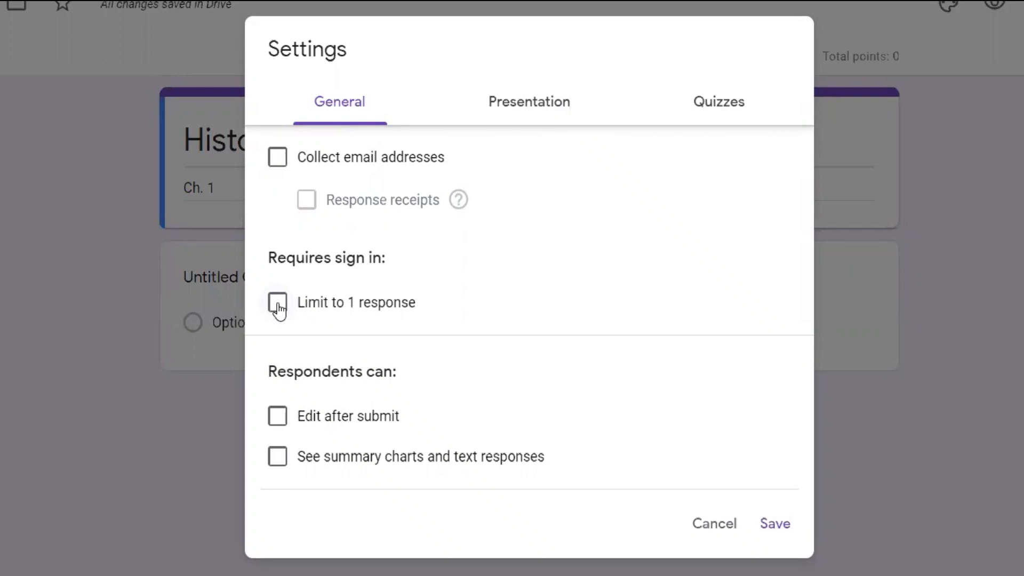
{"action": "left_click", "coordinate": [278, 304]}
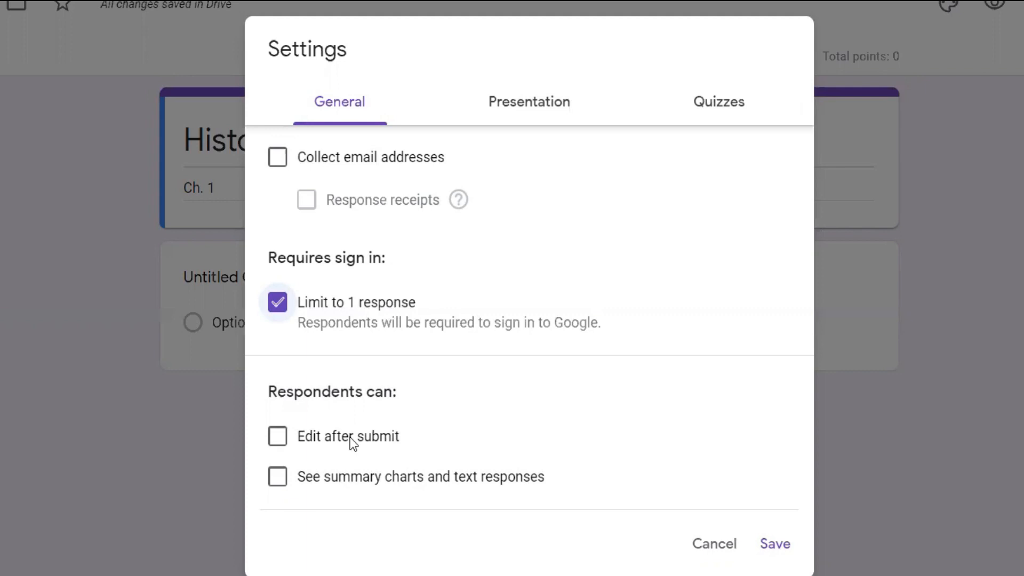
{"action": "left_click", "coordinate": [278, 483]}
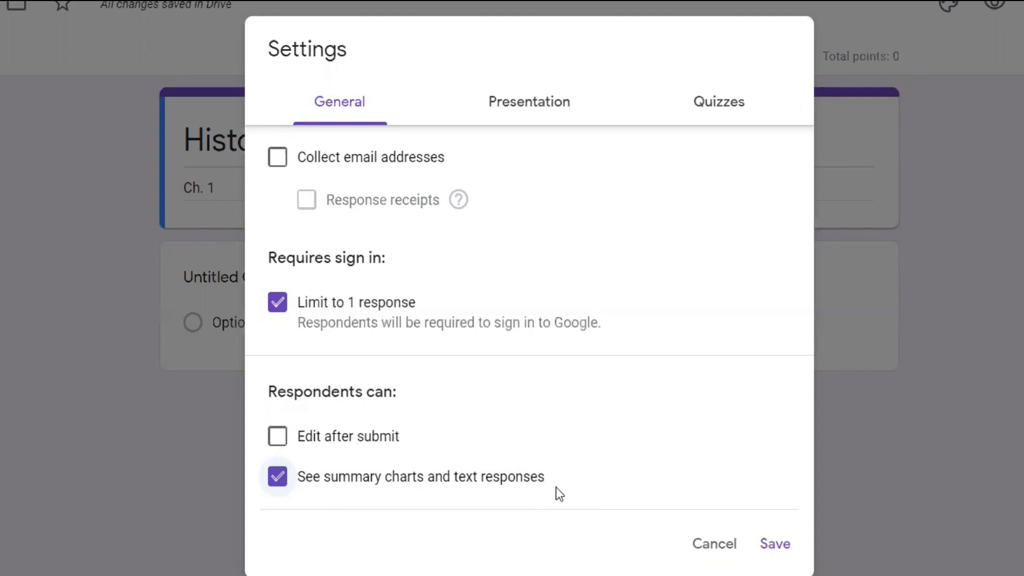
Step: Enable the progress bar and shuffled question order, and set the confirmation message to "Thanks for your response..."
{"action": "left_click", "coordinate": [541, 116]}
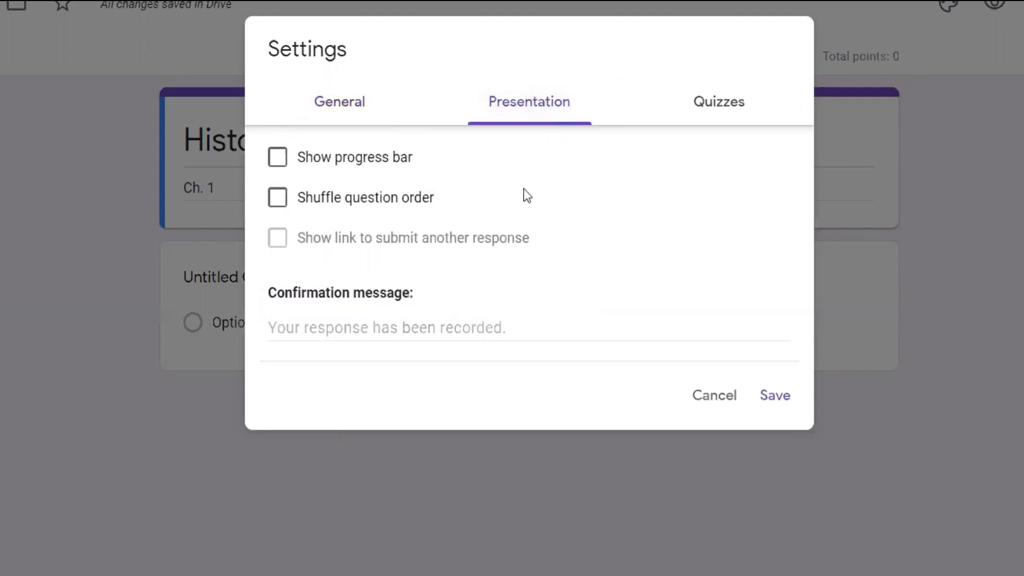
{"action": "left_click", "coordinate": [280, 170]}
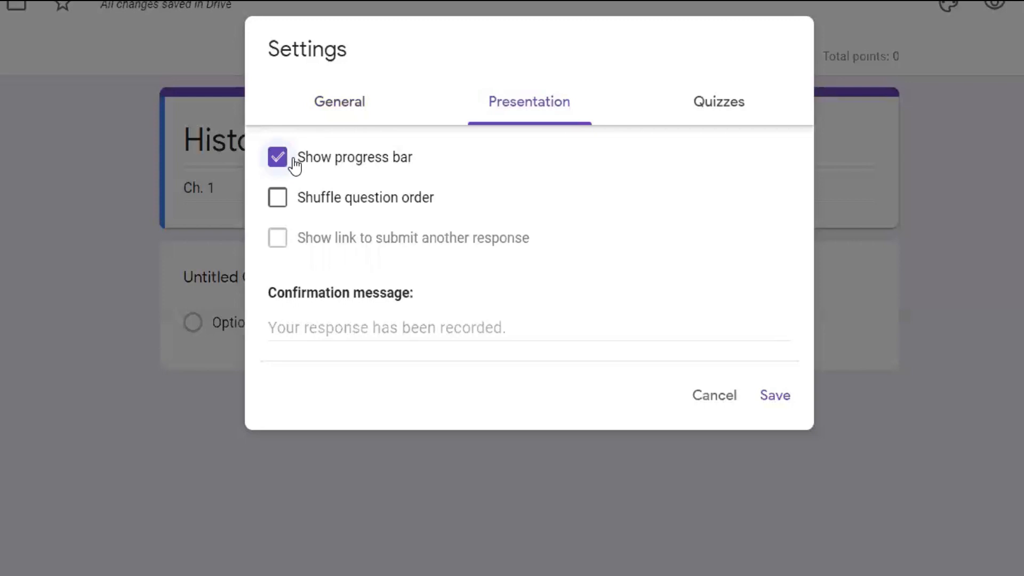
{"action": "left_click", "coordinate": [278, 198]}
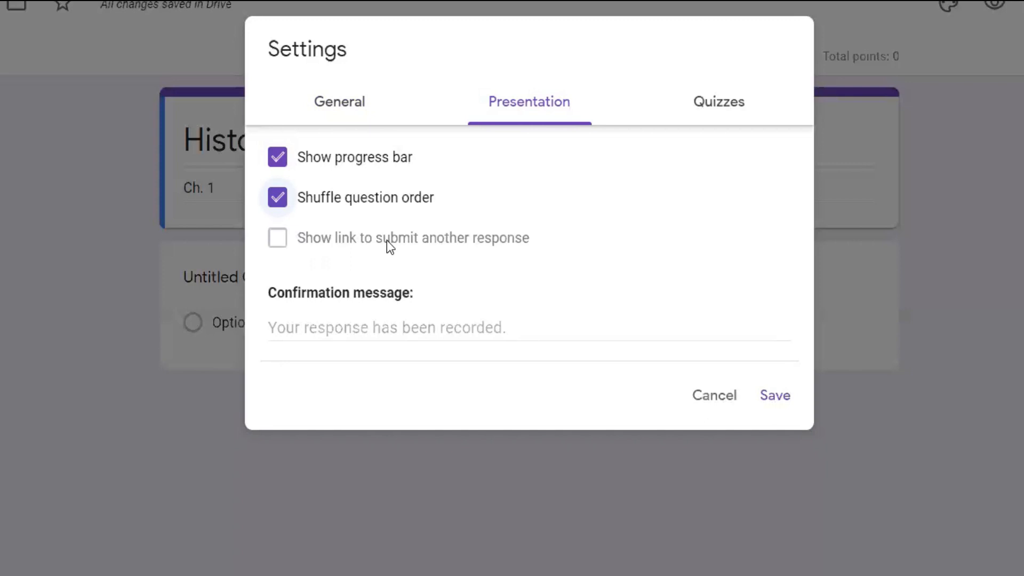
{"action": "left_click", "coordinate": [437, 330]}
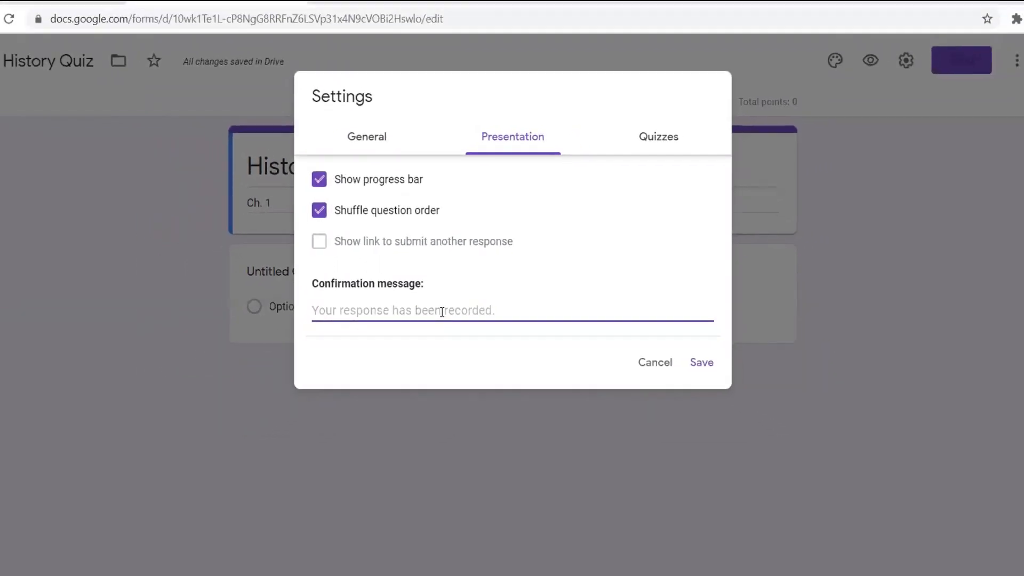
{"action": "type", "text": "Thanks for your response..."}
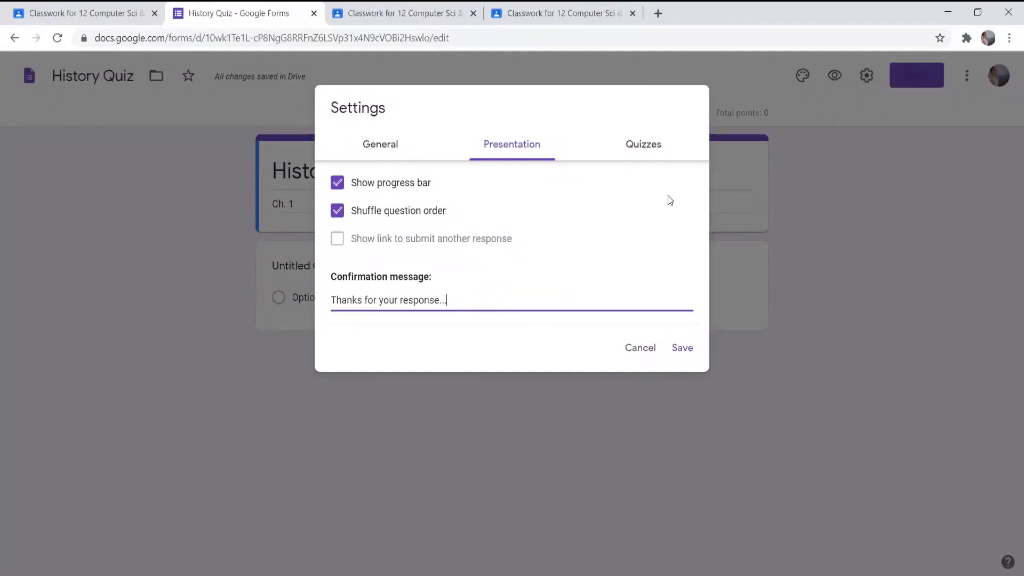
Step: Review the general, presentation and quiz settings, and save them
{"action": "left_click", "coordinate": [647, 146]}
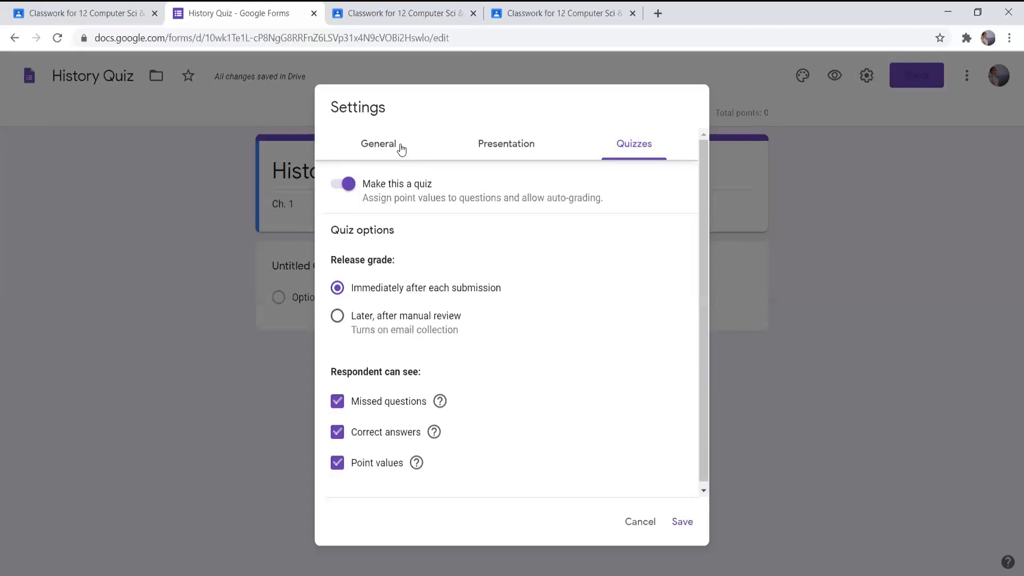
{"action": "left_click", "coordinate": [387, 149]}
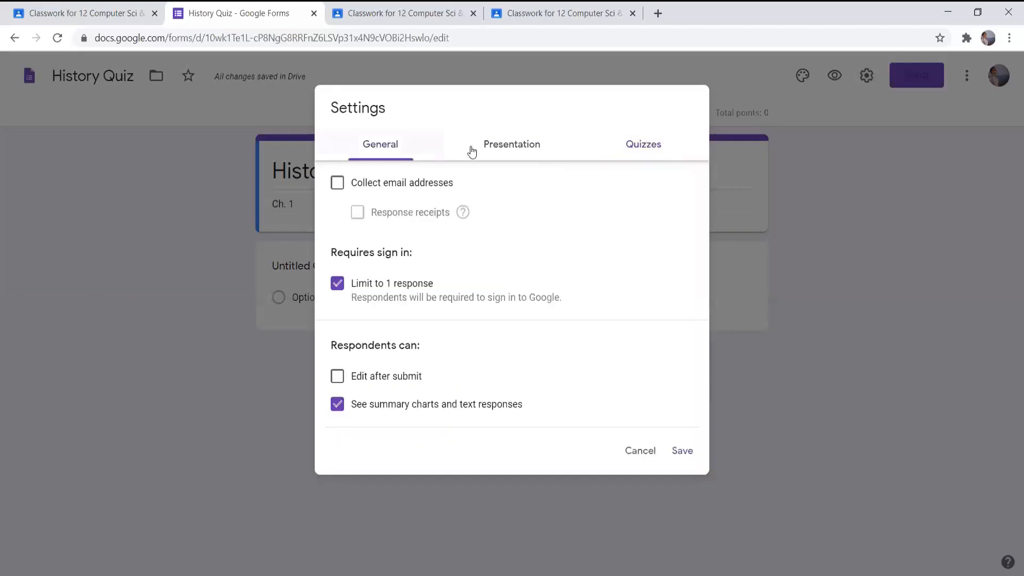
{"action": "left_click", "coordinate": [517, 152]}
{"action": "left_click", "coordinate": [639, 152]}
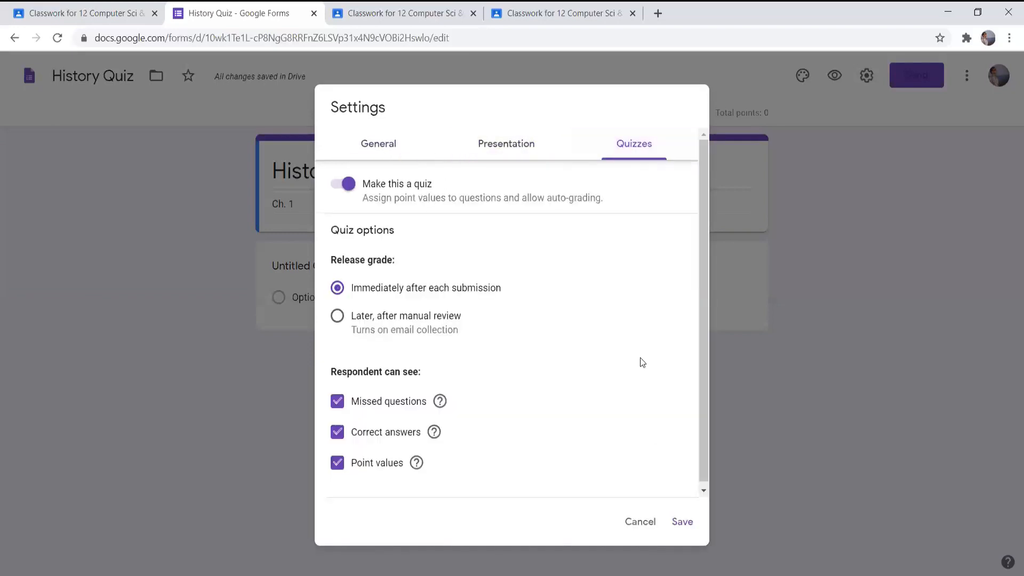
{"action": "left_click", "coordinate": [680, 532]}
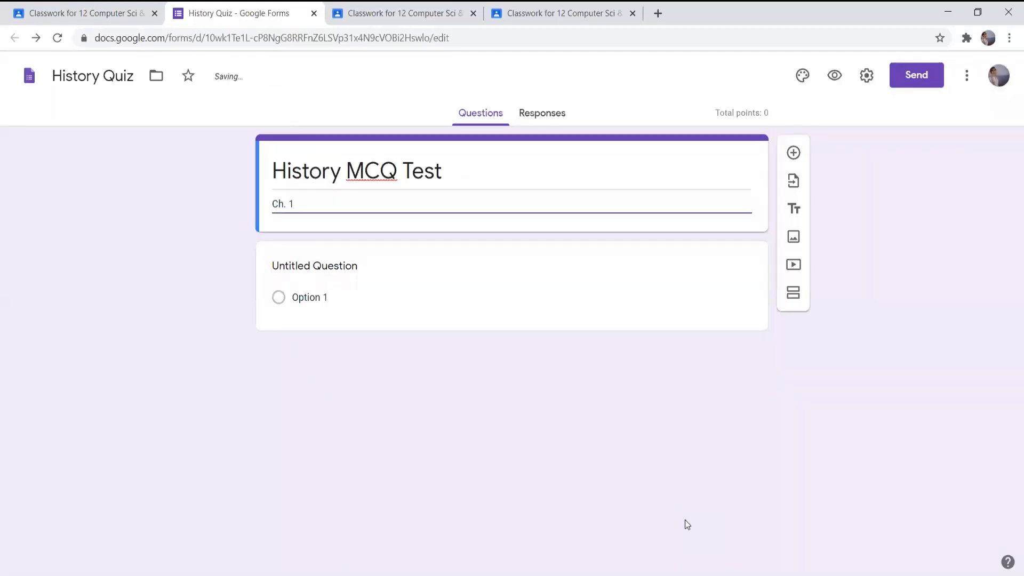
Step: Set the form's theme color to green (#4caf50) and its background to the darkest green tint
{"action": "left_click", "coordinate": [735, 141]}
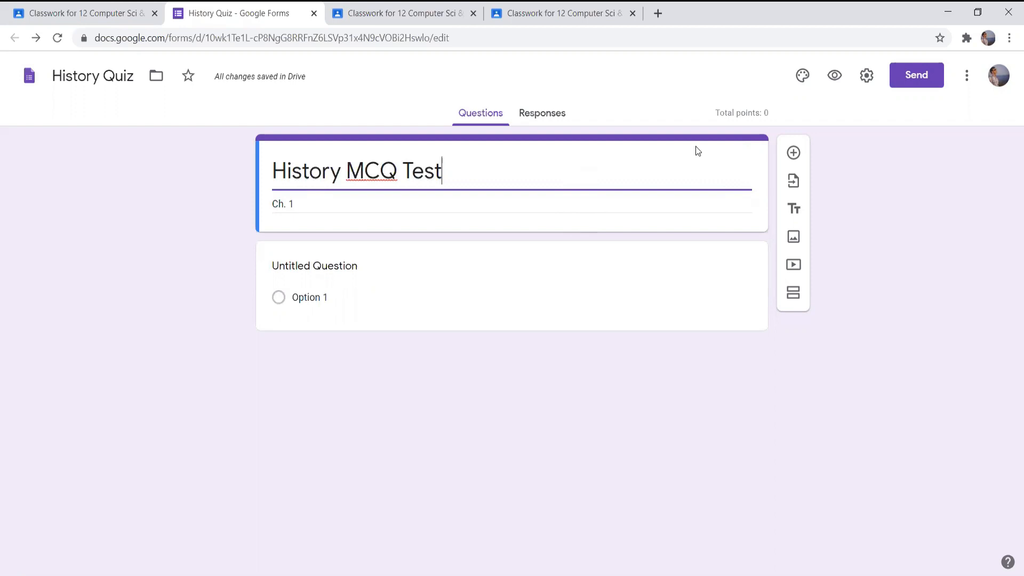
{"action": "left_click", "coordinate": [803, 77]}
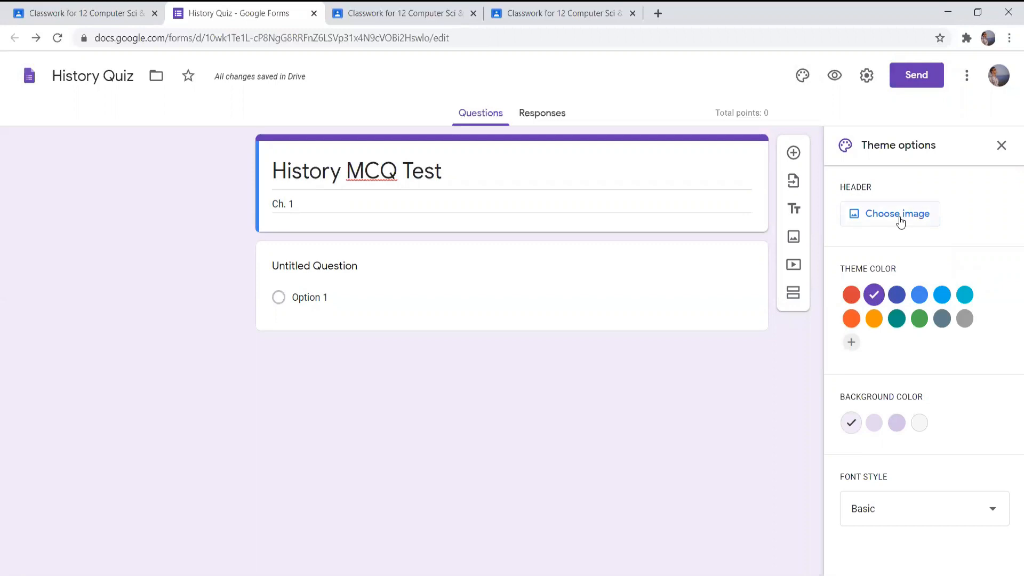
{"action": "left_click", "coordinate": [919, 319]}
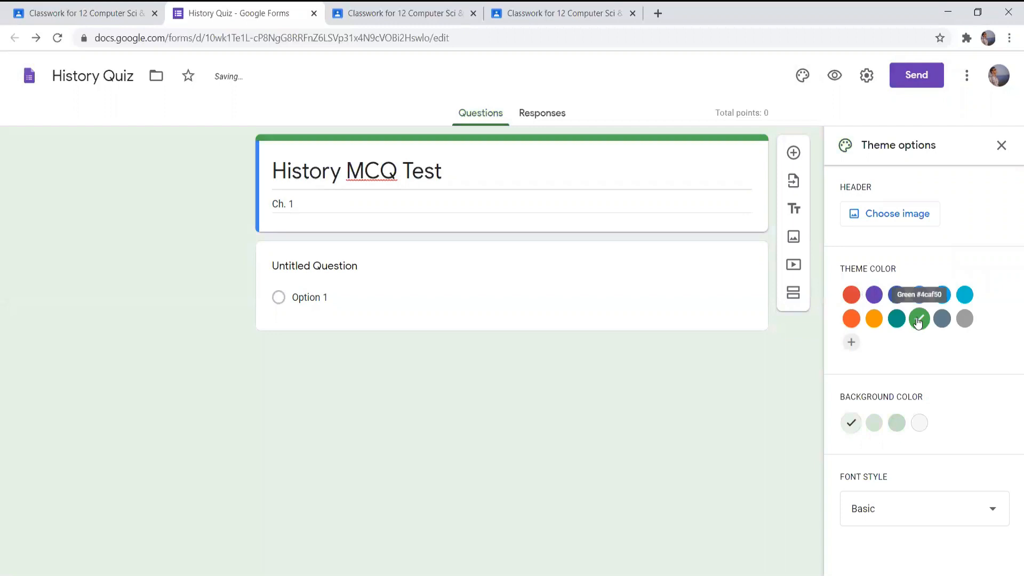
{"action": "left_click", "coordinate": [898, 424]}
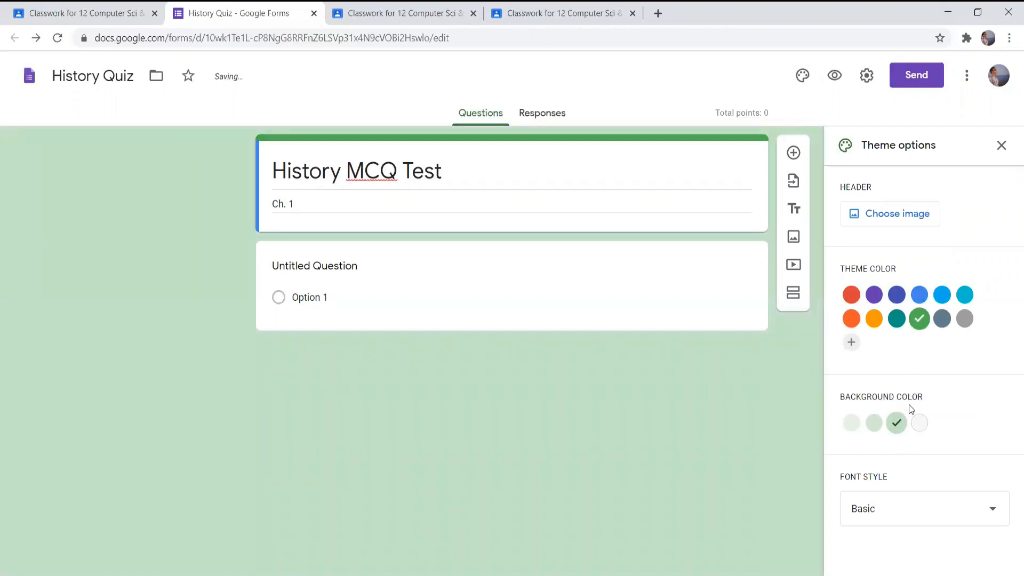
{"action": "left_click", "coordinate": [1002, 145]}
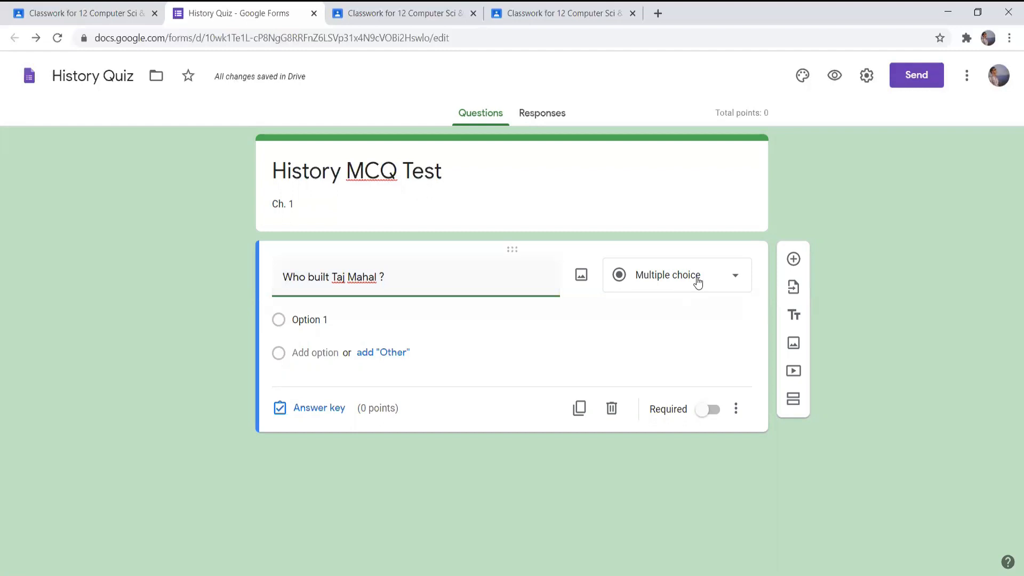
Step: Keep "Who built Taj Mahal ?" as multiple choice and enter the options Akbar, Aurangzeb, Shahjahan and Humayun
{"action": "left_click", "coordinate": [736, 283]}
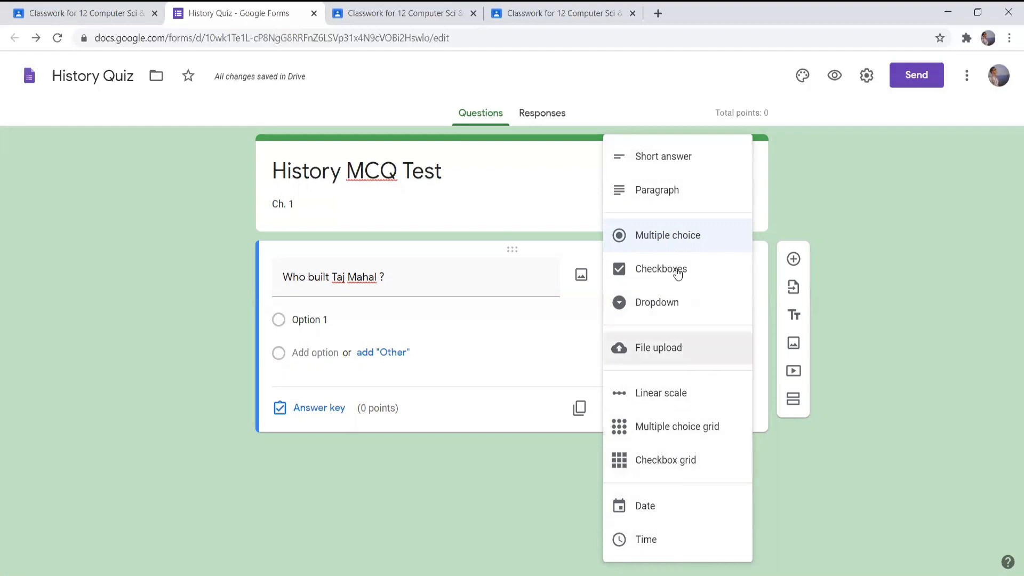
{"action": "left_click", "coordinate": [709, 240]}
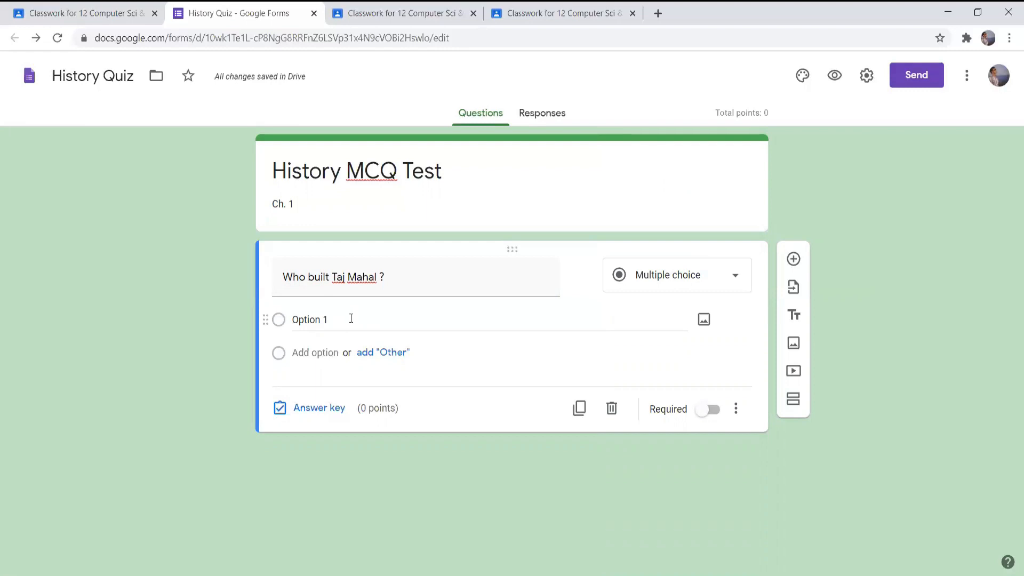
{"action": "left_click", "coordinate": [351, 318]}
{"action": "type", "text": "Akbar Aurangzeb Shahjahan Humayun"}
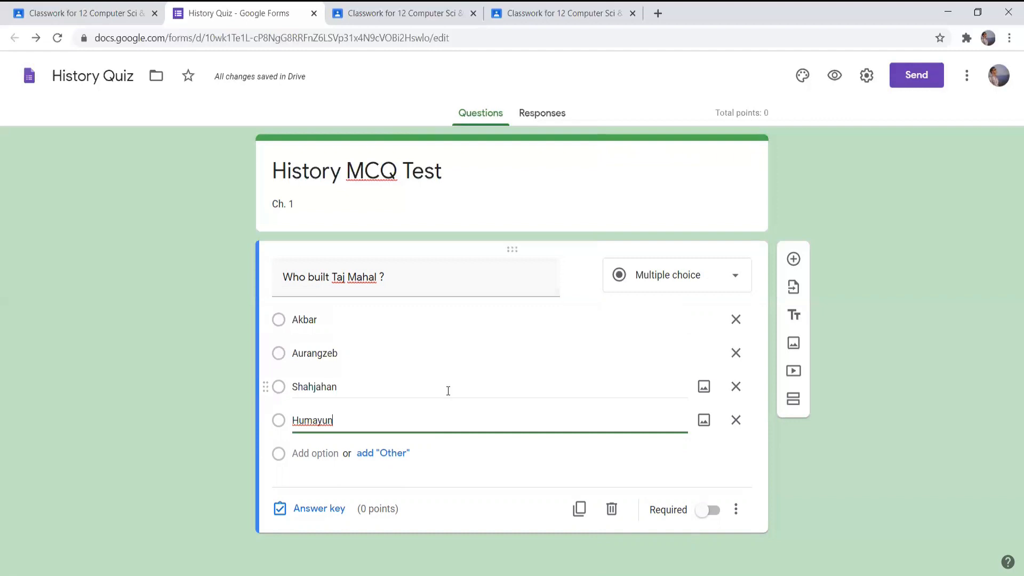
Step: In the Taj Mahal question's answer key, mark Shahjahan as correct and assign 1 point
{"action": "left_click", "coordinate": [319, 509]}
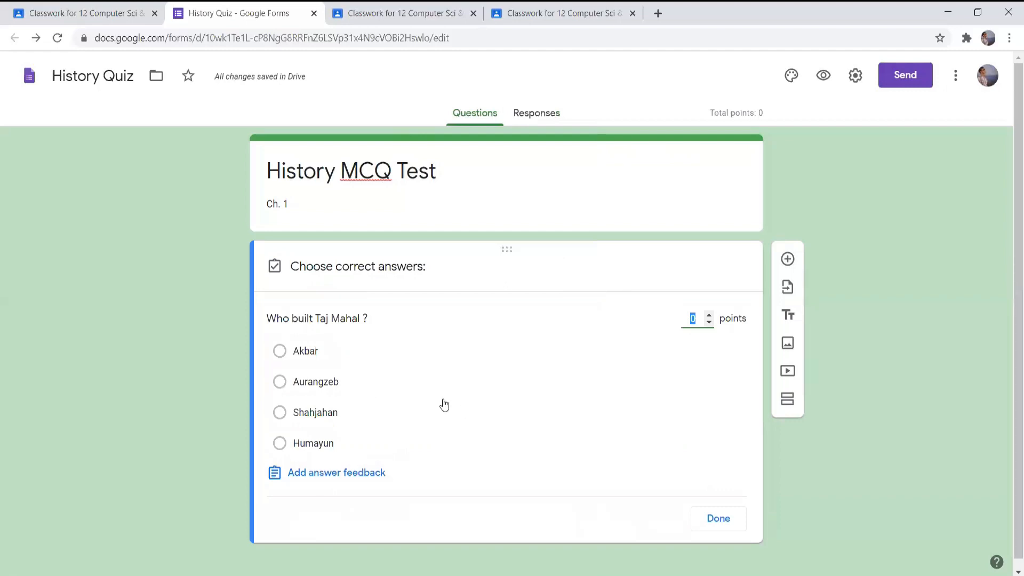
{"action": "left_click", "coordinate": [280, 407]}
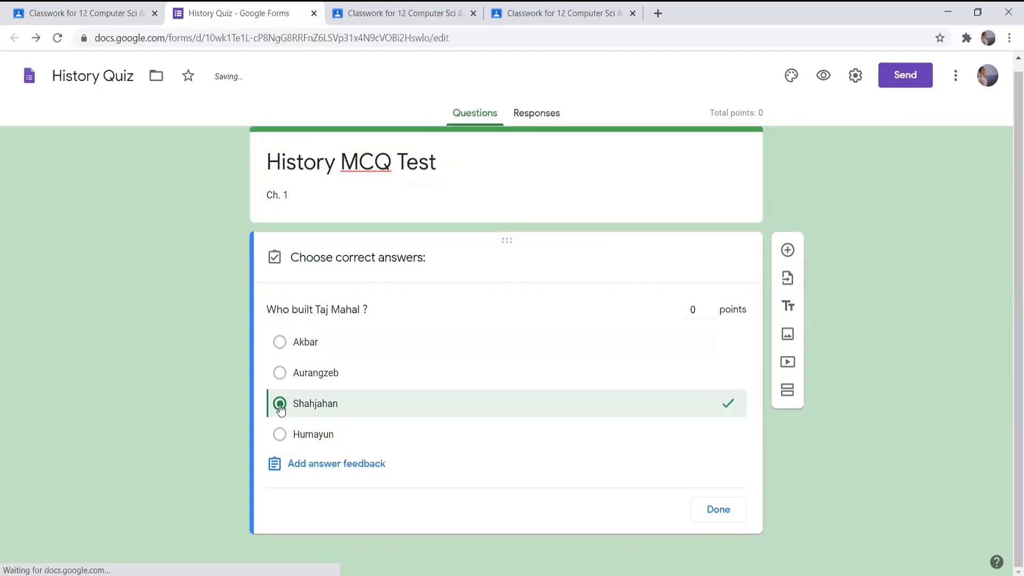
{"action": "left_click", "coordinate": [709, 306]}
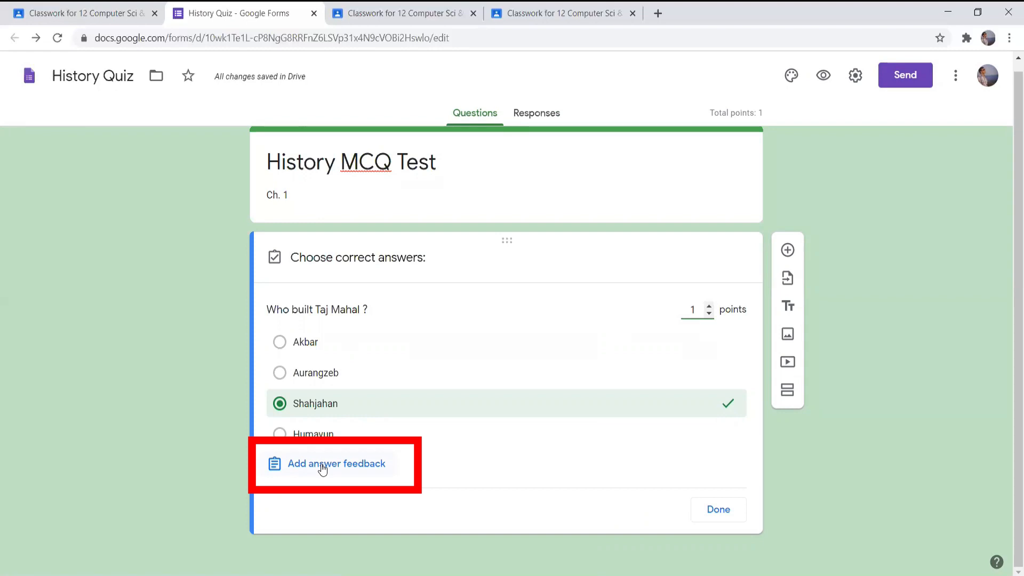
Step: Add answer feedback: "Please refer Ch. 1 carefully..." for incorrect answers and "Well Done... Keep it Up !!!" for correct answers
{"action": "left_click", "coordinate": [322, 468]}
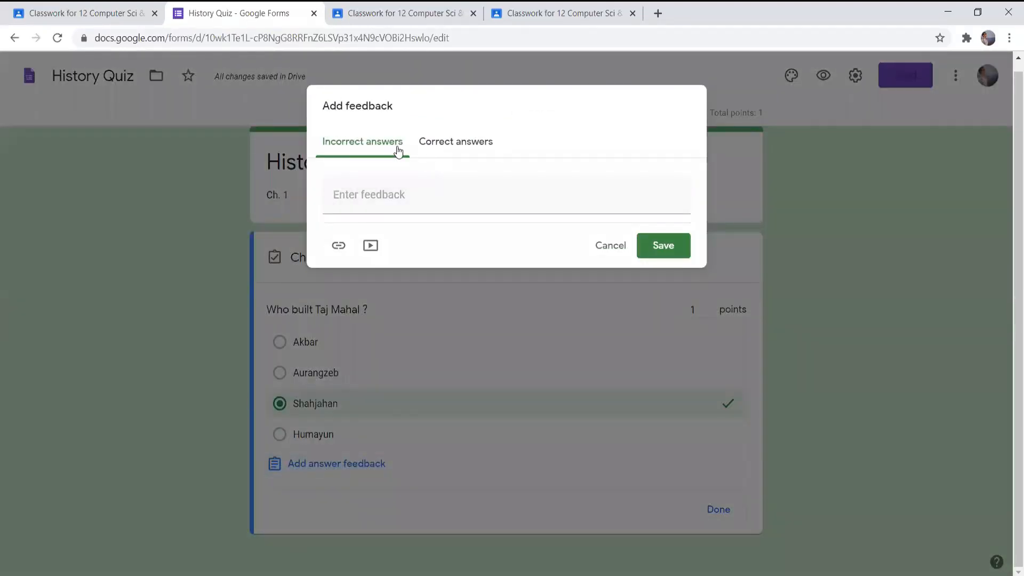
{"action": "left_click", "coordinate": [425, 199]}
{"action": "type", "text": "Please refer Ch. 1 carefully..."}
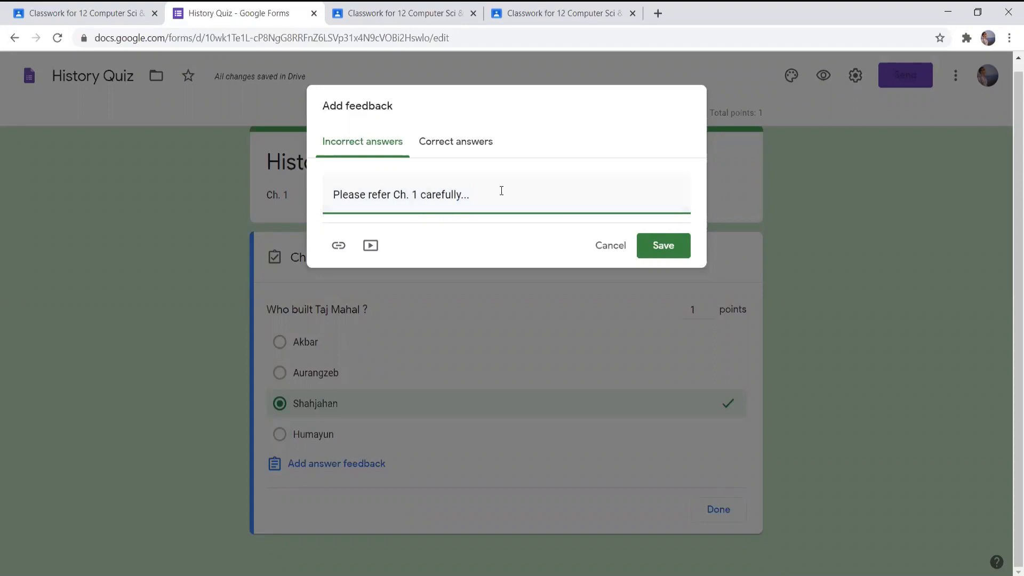
{"action": "left_click", "coordinate": [462, 146]}
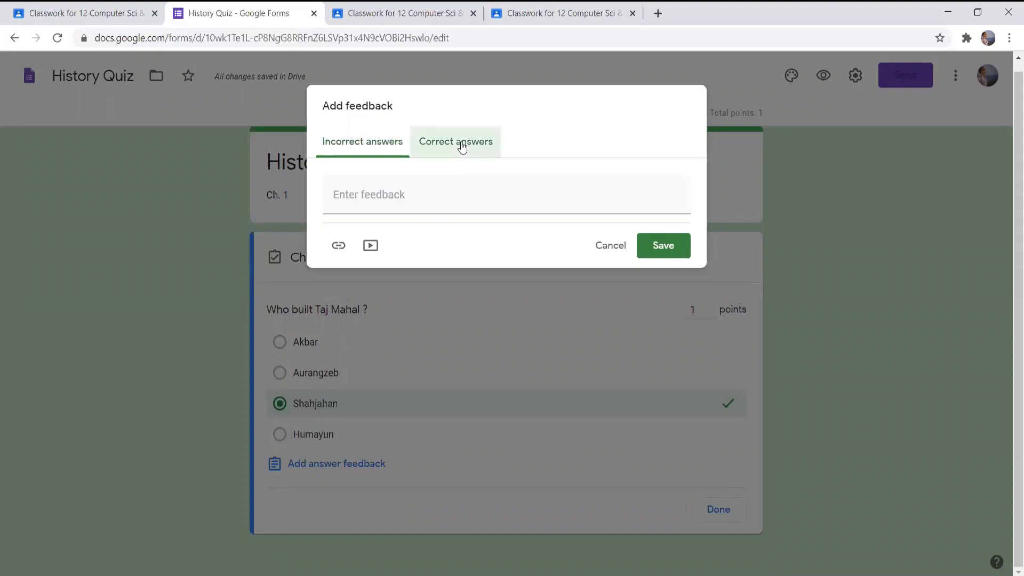
{"action": "left_click", "coordinate": [447, 176]}
{"action": "type", "text": "Well Done... Keep it Up !!!"}
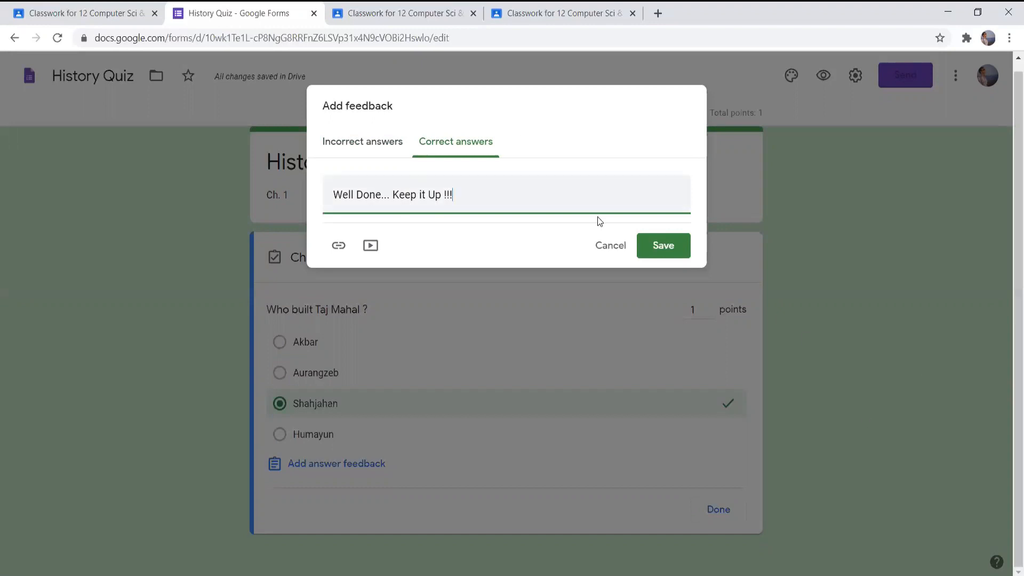
{"action": "left_click", "coordinate": [663, 246]}
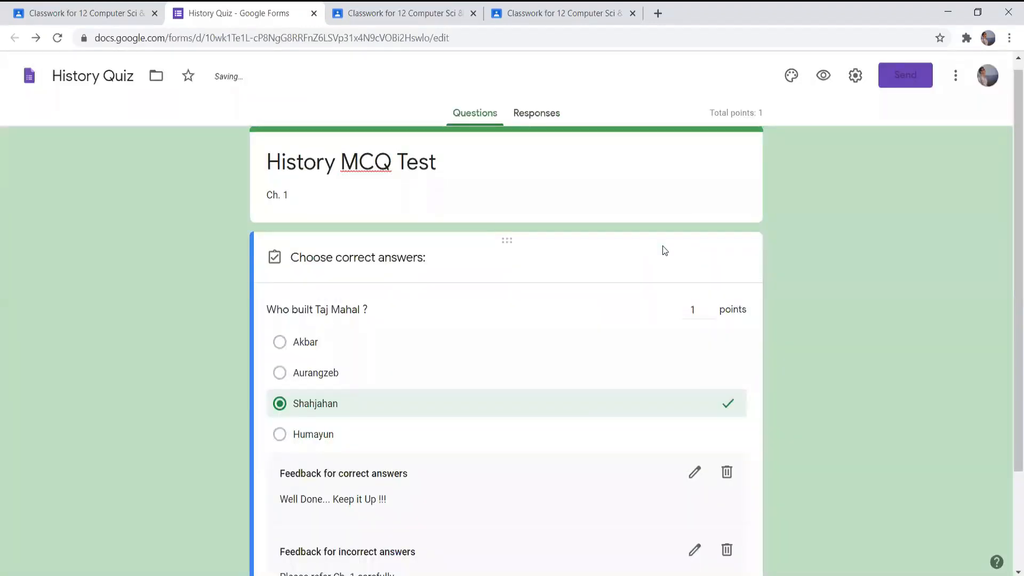
Step: Finish the answer key of the Taj Mahal question and make the question required
{"action": "scroll", "coordinate": [612, 421], "scroll_direction": "down", "scroll_amount": 2}
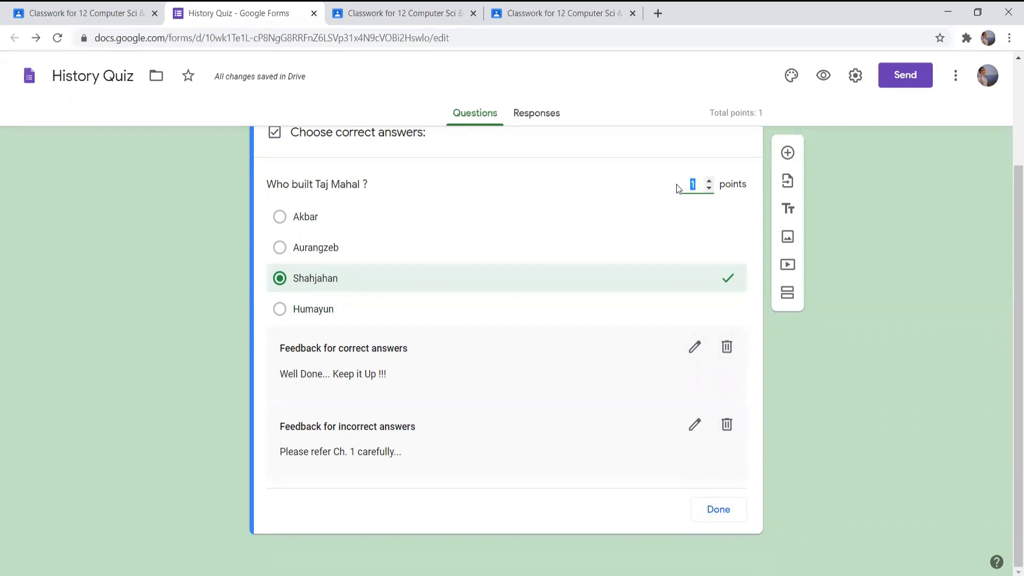
{"action": "left_click", "coordinate": [719, 510]}
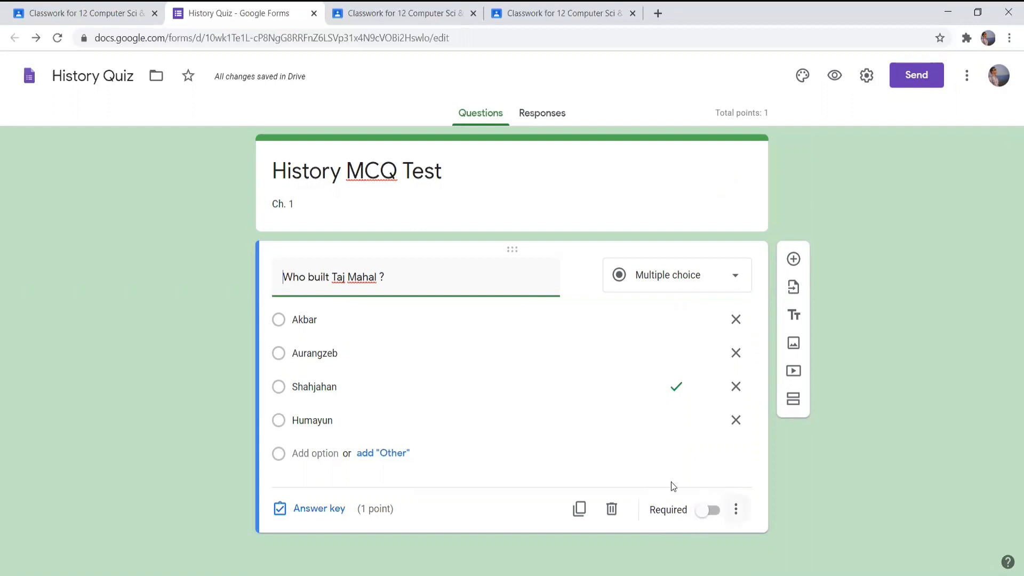
{"action": "left_click", "coordinate": [712, 512]}
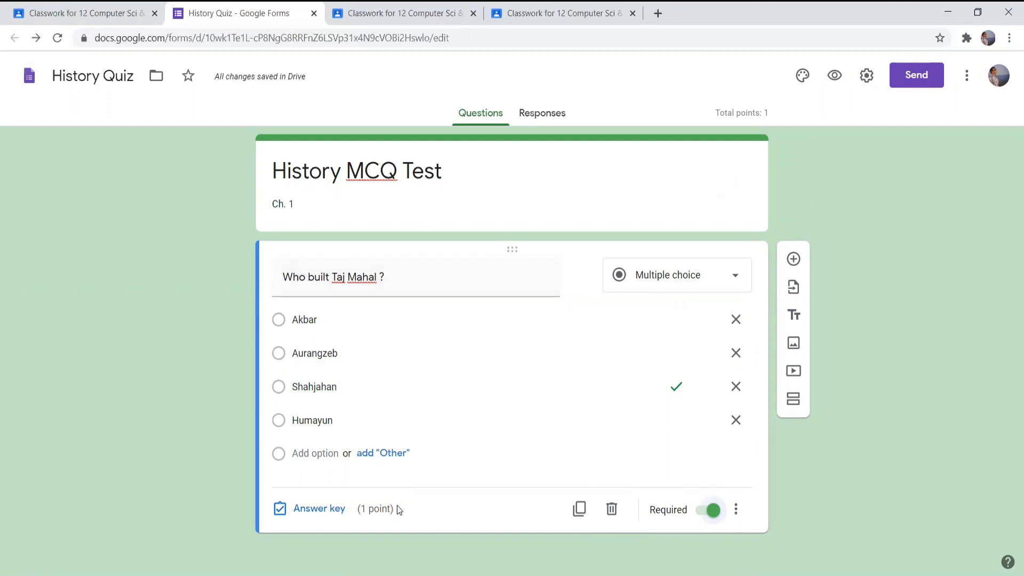
Step: Add a second question with the text "Identify the monument ?"
{"action": "left_click", "coordinate": [793, 260]}
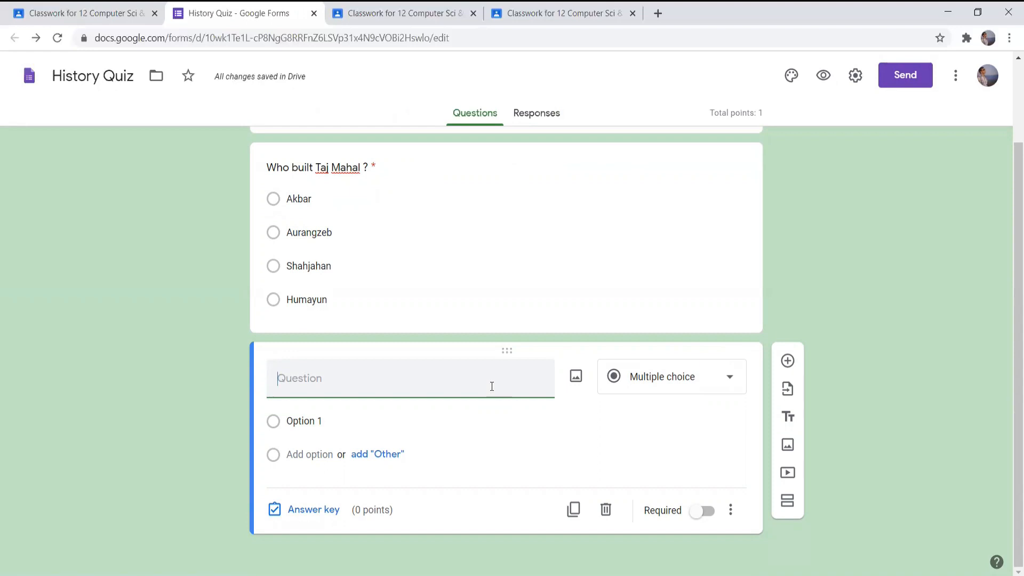
{"action": "type", "text": "Identify the monument ?"}
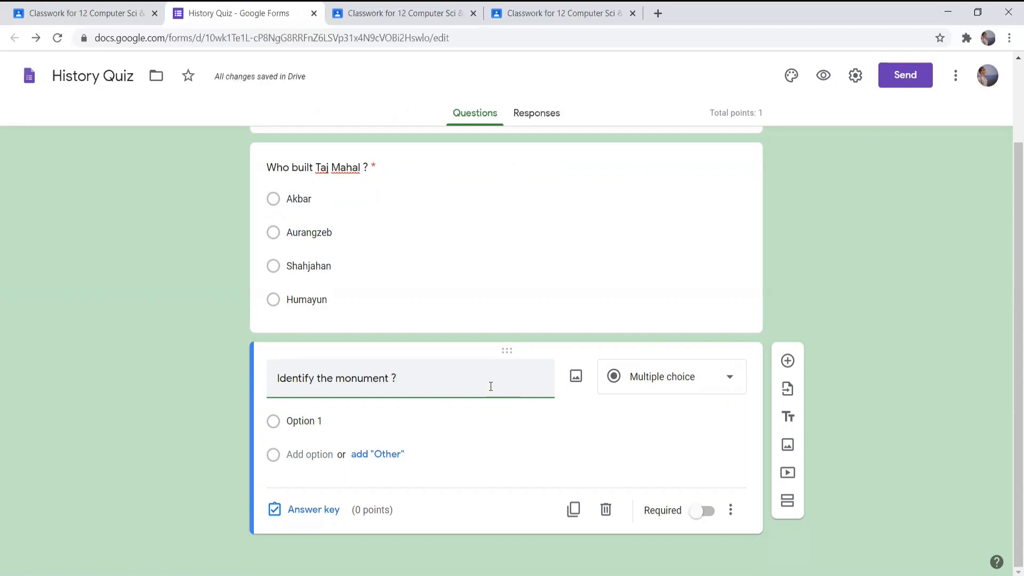
Step: Insert the image file Photo from the Desktop into the "Identify the monument ?" question
{"action": "left_click", "coordinate": [576, 377]}
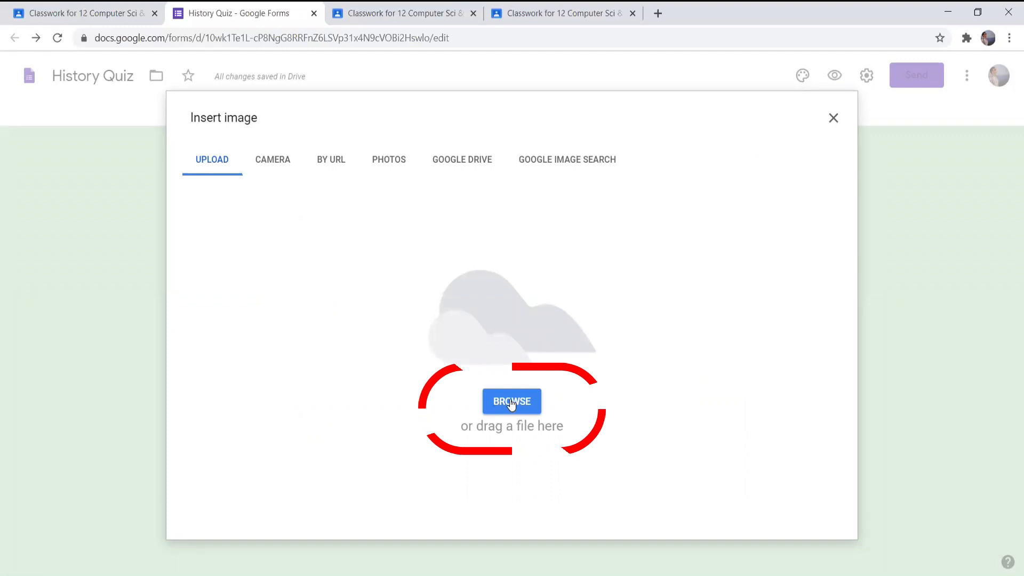
{"action": "left_click", "coordinate": [510, 399]}
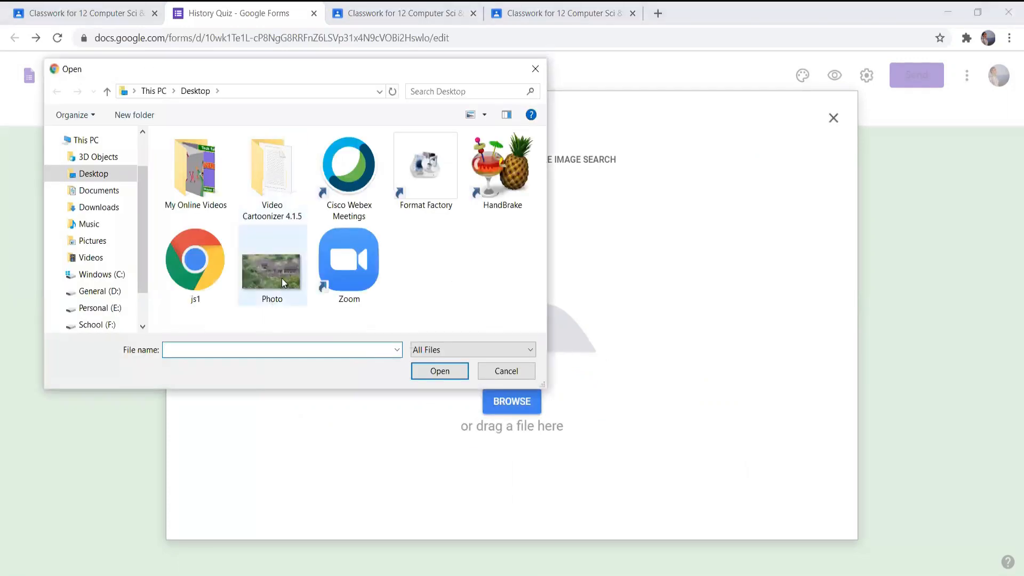
{"action": "left_click", "coordinate": [282, 278]}
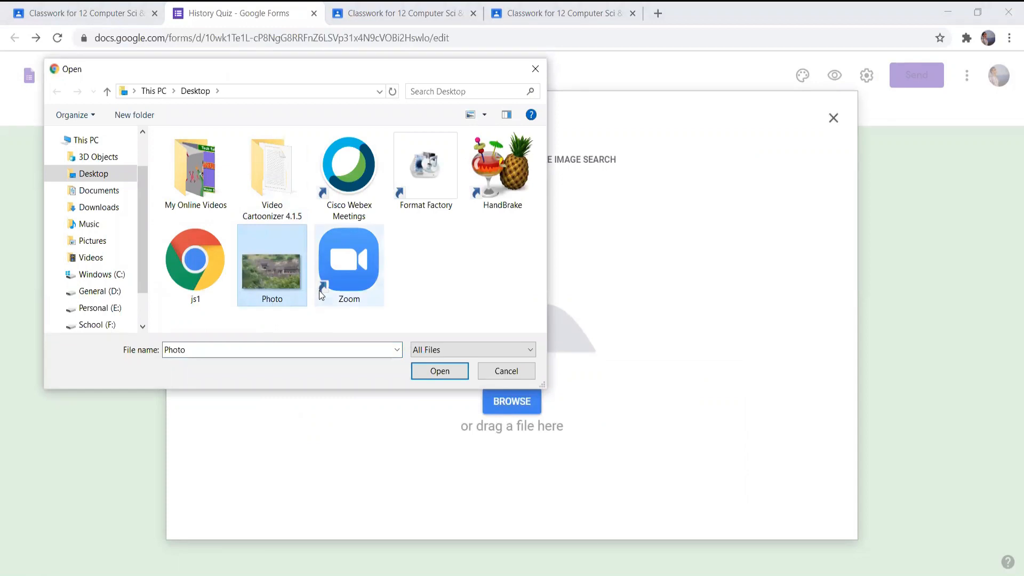
{"action": "left_click", "coordinate": [440, 372]}
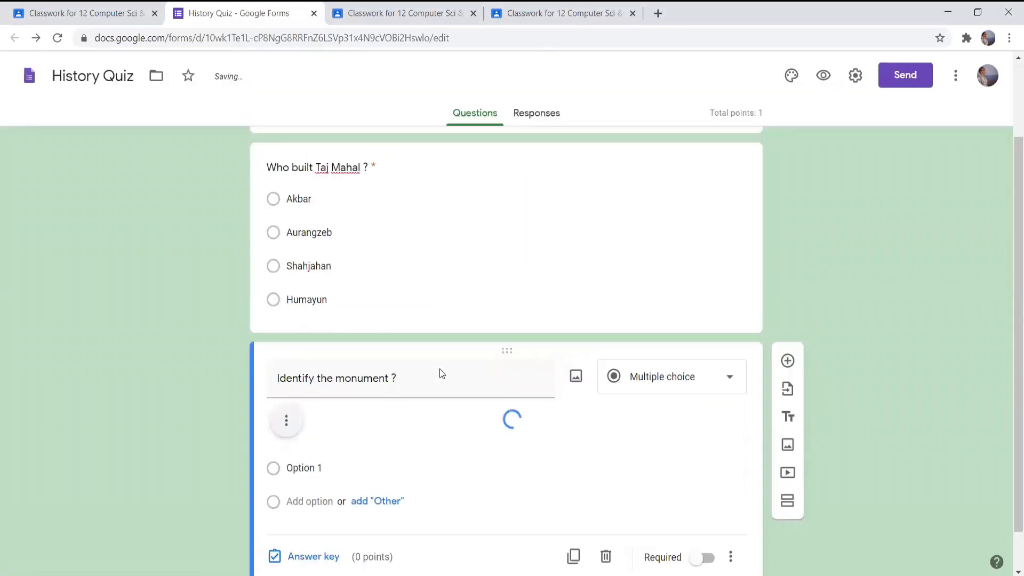
{"action": "scroll", "coordinate": [629, 422], "scroll_direction": "down", "scroll_amount": 5}
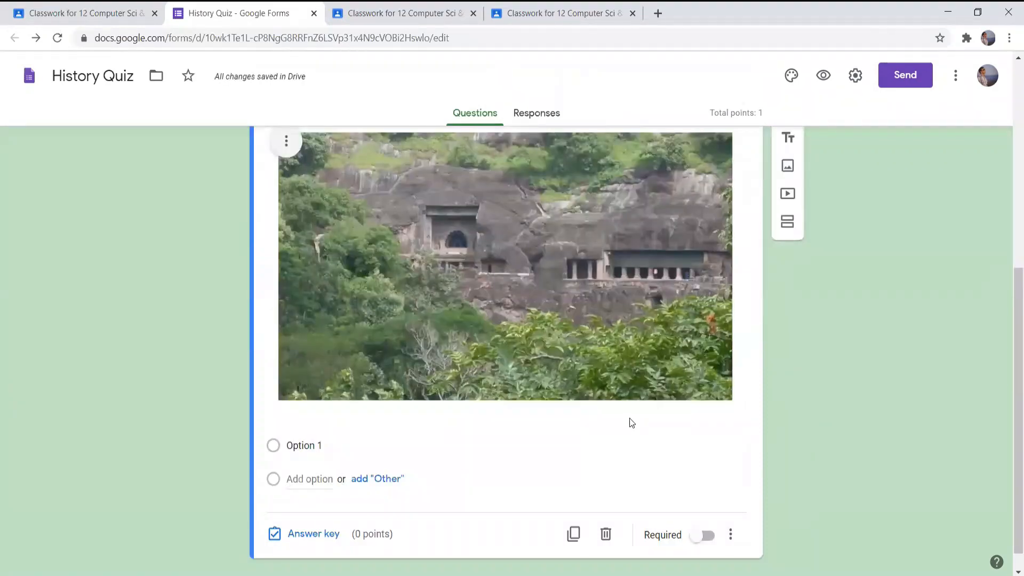
{"action": "scroll", "coordinate": [634, 424], "scroll_direction": "up", "scroll_amount": 3}
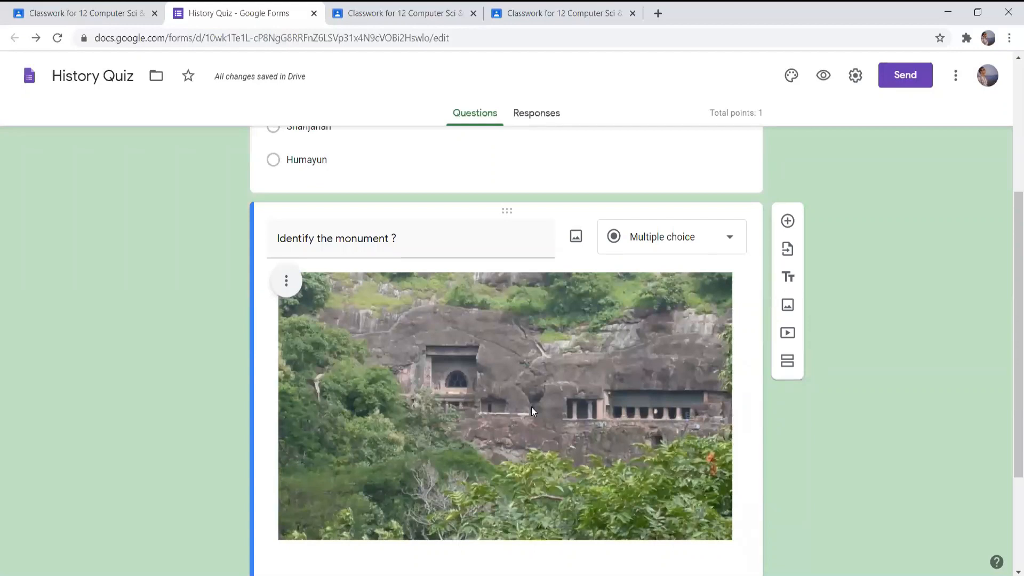
Step: Add the options Elephanta Caves, Ajanta Caves, Ellora Caves and Mysore Caves to the monument question
{"action": "scroll", "coordinate": [532, 408], "scroll_direction": "down", "scroll_amount": 3}
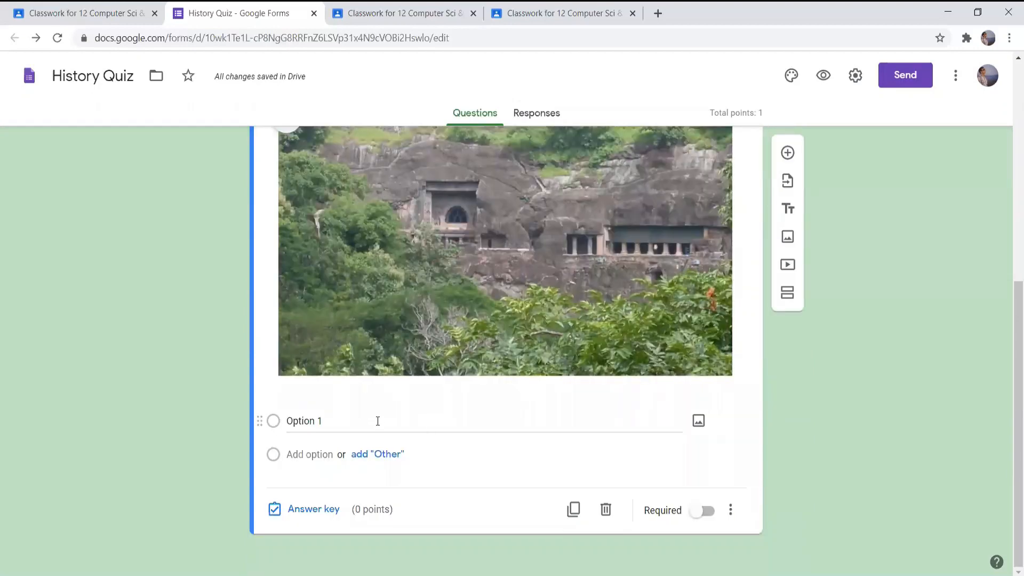
{"action": "type", "text": "Elephanta Caves Ajanta Caves Ellora Caves Mysore Caves"}
{"action": "scroll", "coordinate": [378, 418], "scroll_direction": "down", "scroll_amount": 2}
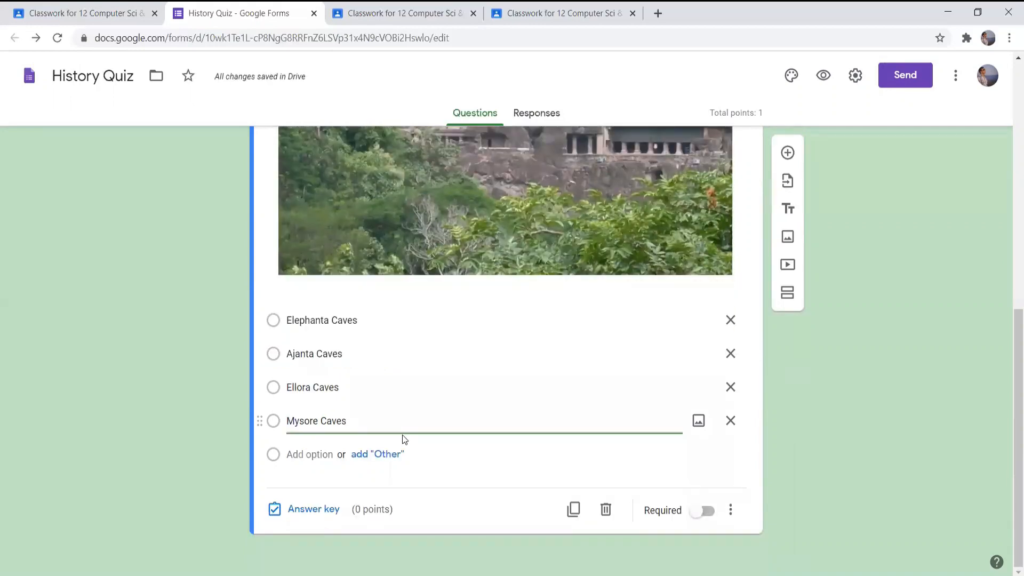
Step: In the monument question's answer key, mark Ajanta Caves as correct and assign 1 point
{"action": "left_click", "coordinate": [320, 511]}
{"action": "scroll", "coordinate": [446, 367], "scroll_direction": "down", "scroll_amount": 5}
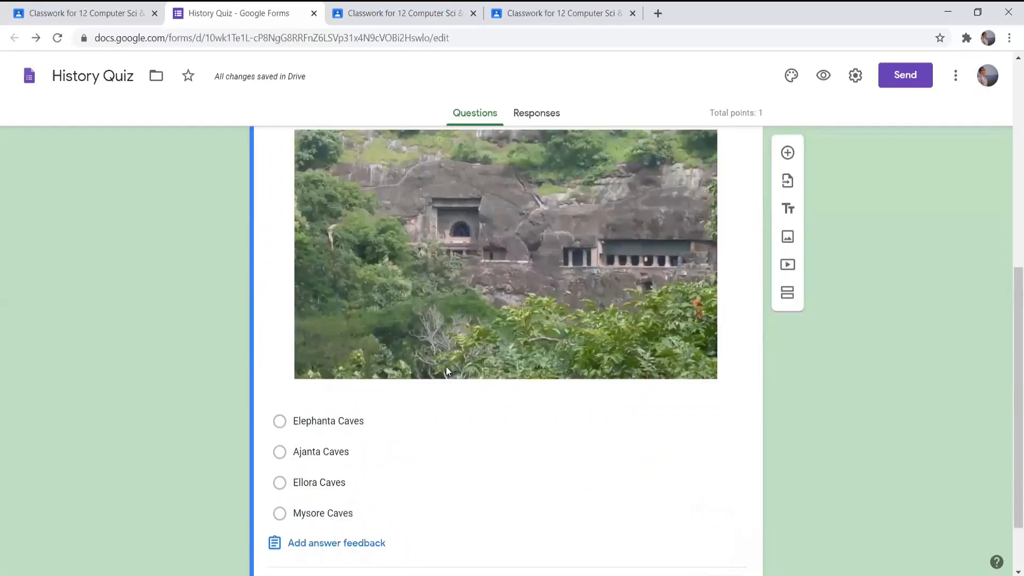
{"action": "left_click", "coordinate": [343, 396]}
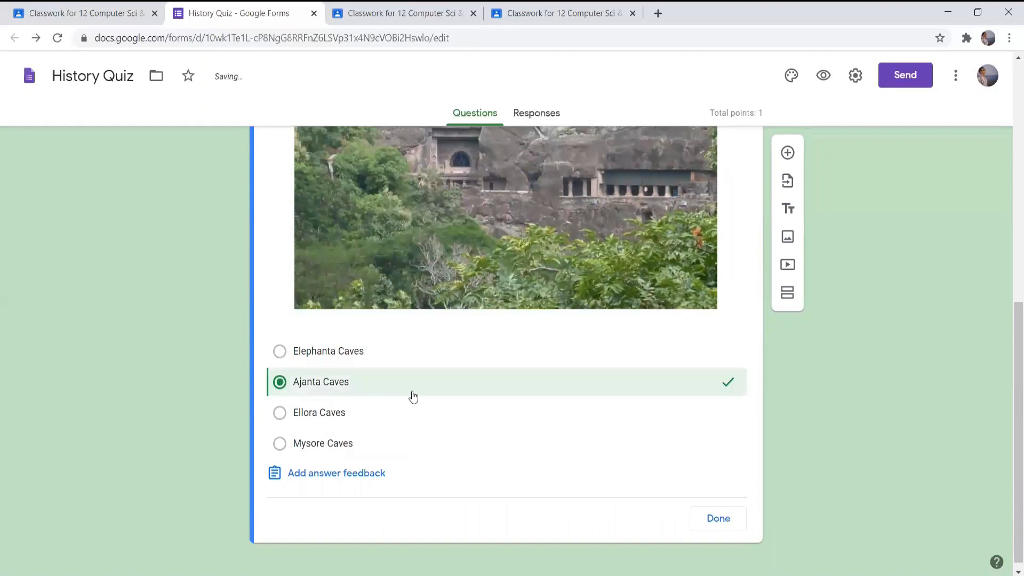
{"action": "scroll", "coordinate": [556, 299], "scroll_direction": "up", "scroll_amount": 4}
{"action": "left_click", "coordinate": [710, 241]}
{"action": "scroll", "coordinate": [516, 472], "scroll_direction": "down", "scroll_amount": 3}
{"action": "scroll", "coordinate": [516, 471], "scroll_direction": "down", "scroll_amount": 2}
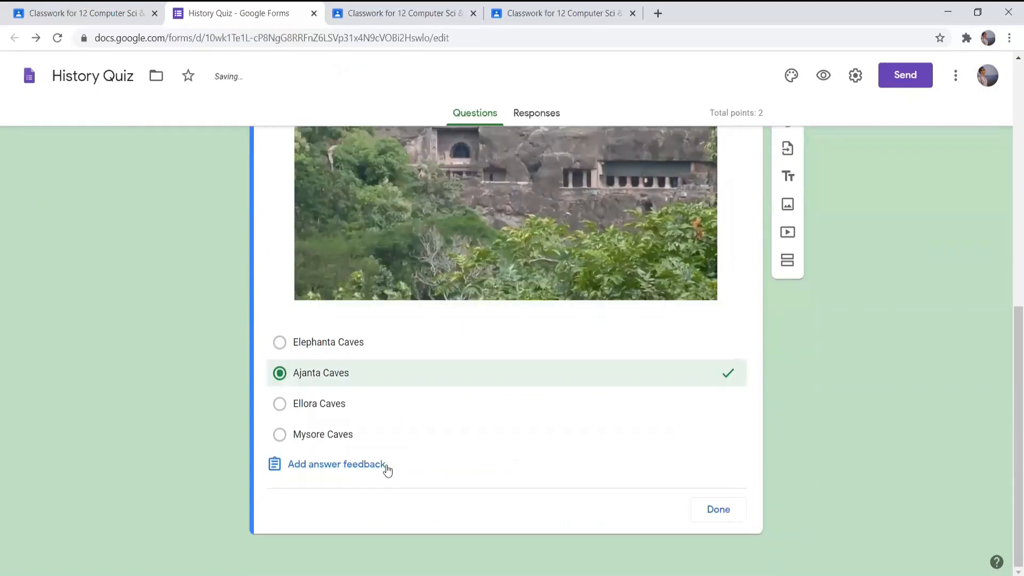
Step: Add the incorrect-answer feedback "Please refer video..." with the YouTube video "Ajanta Caves, Maharashtra, India in 4K Ultra HD" found by searching "ajanta caves"
{"action": "left_click", "coordinate": [329, 469]}
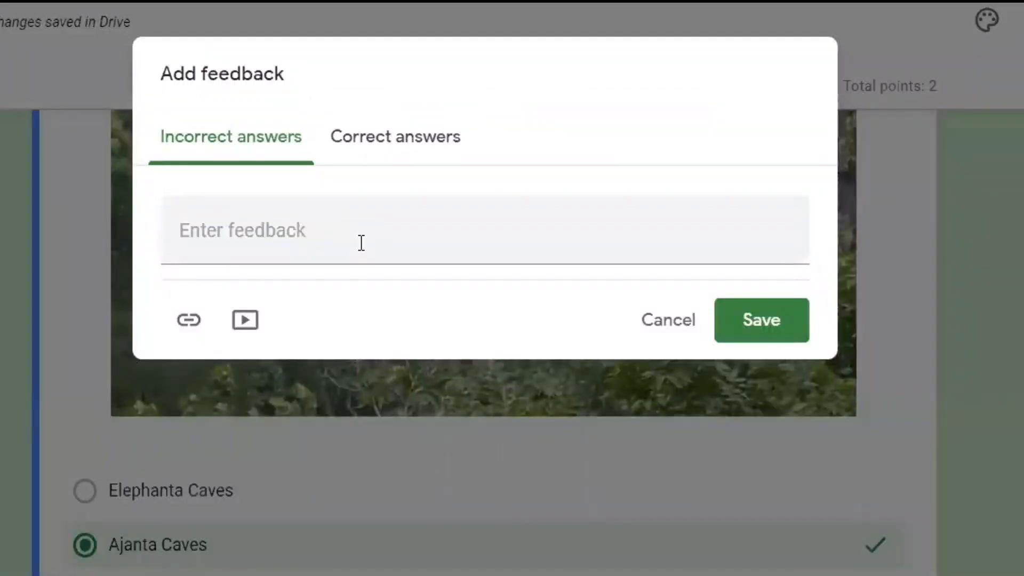
{"action": "left_click", "coordinate": [363, 239]}
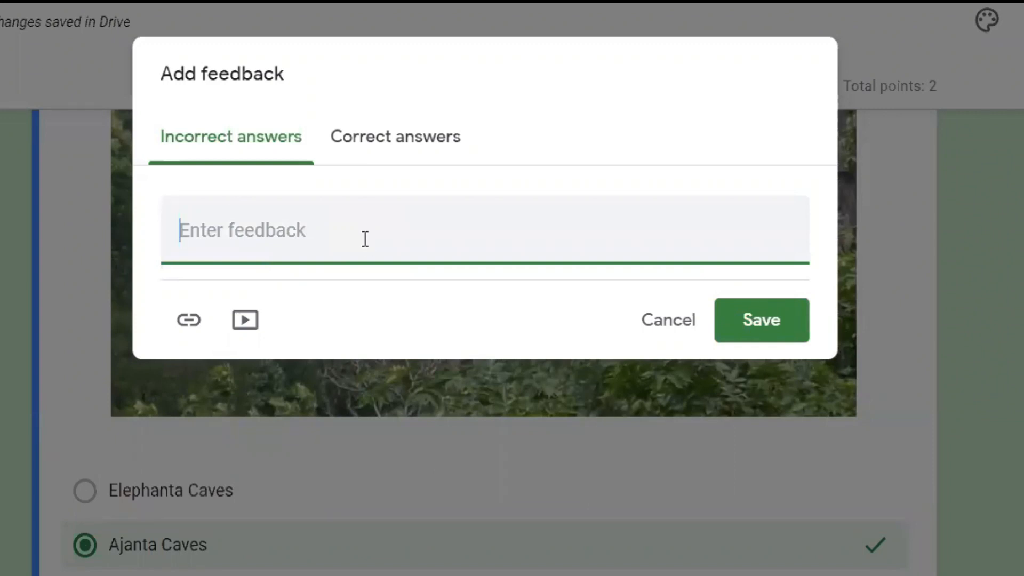
{"action": "type", "text": "Please refer video..."}
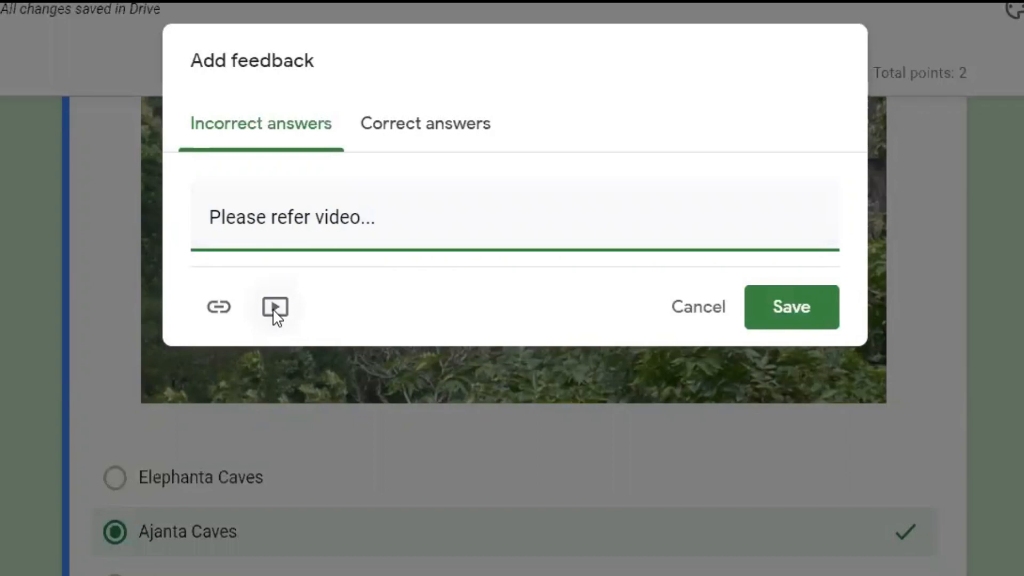
{"action": "left_click", "coordinate": [275, 309]}
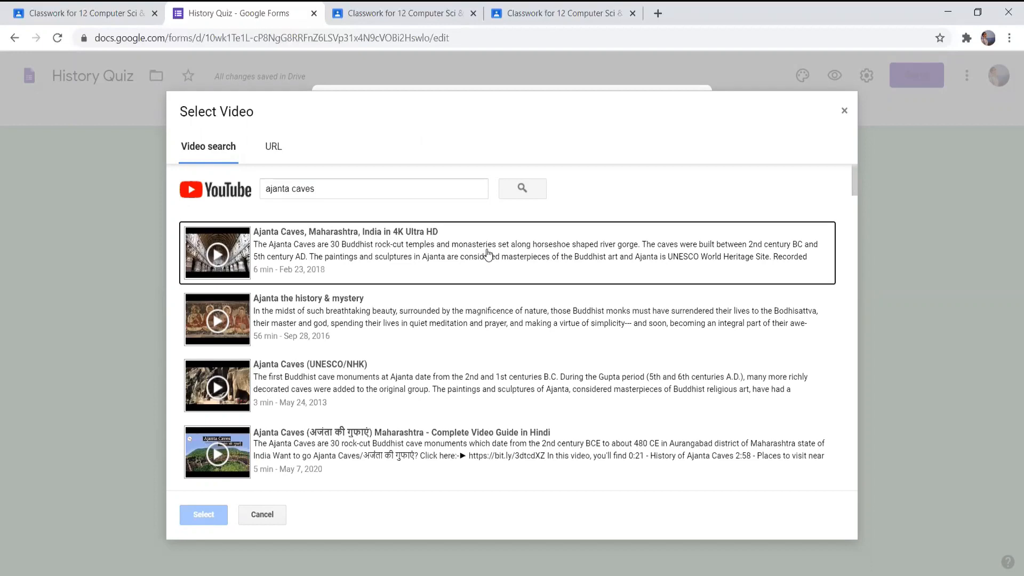
{"action": "left_click", "coordinate": [488, 254]}
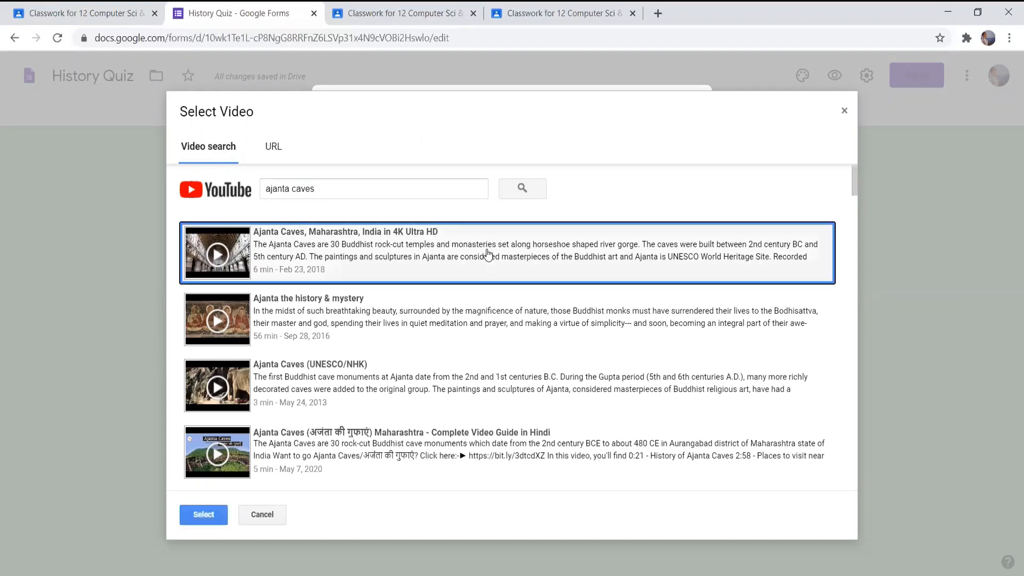
{"action": "left_click", "coordinate": [193, 514]}
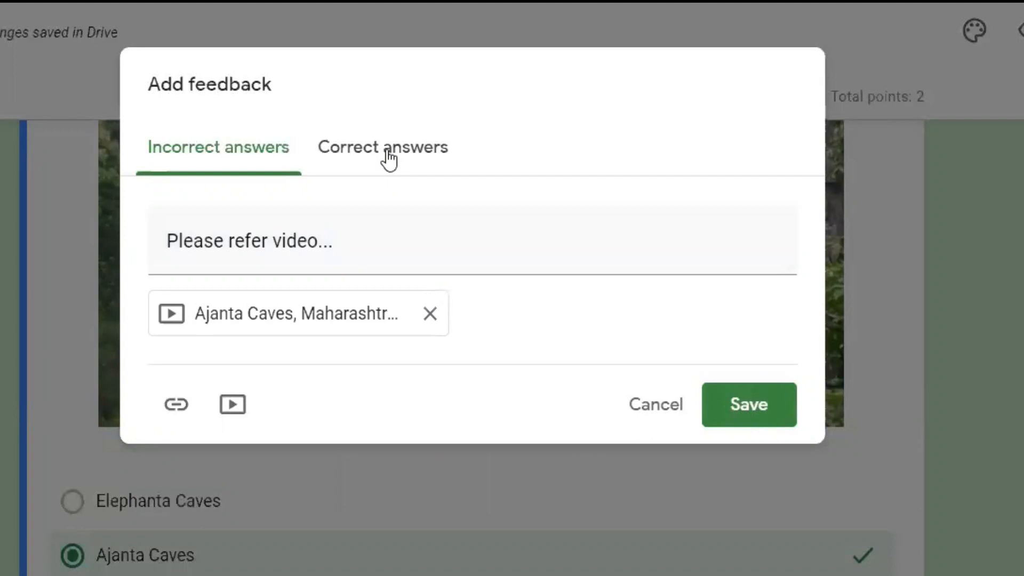
Step: Enter "Excellent work..." as feedback for correct answers and save the monument question's feedback
{"action": "left_click", "coordinate": [388, 159]}
{"action": "left_click", "coordinate": [381, 240]}
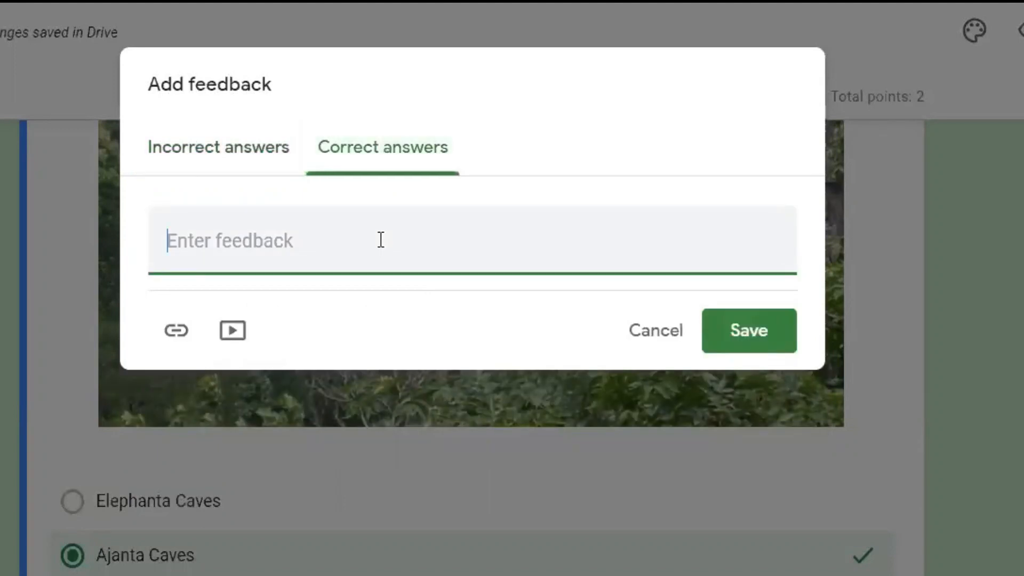
{"action": "type", "text": "Excellent work..."}
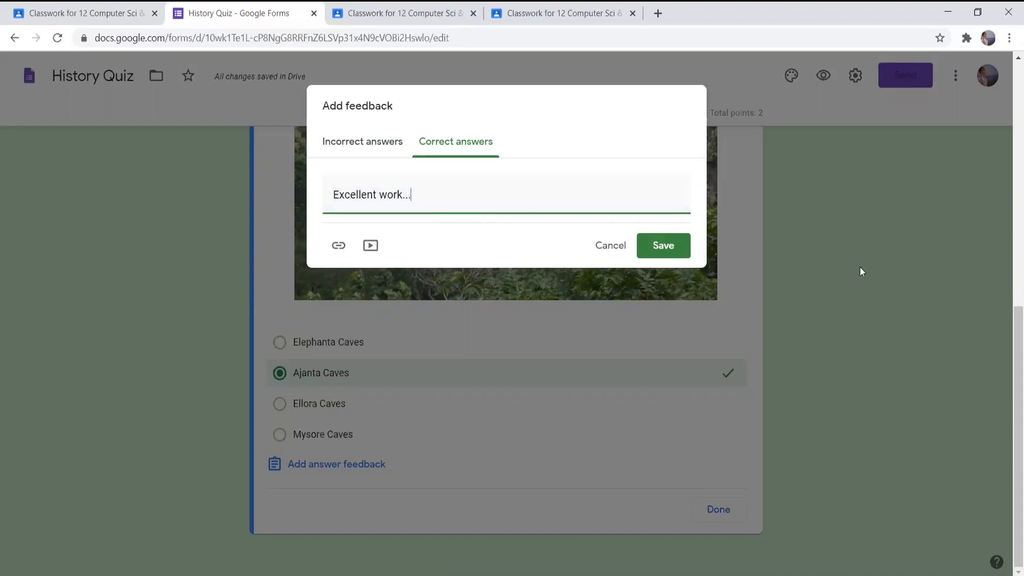
{"action": "left_click", "coordinate": [658, 247]}
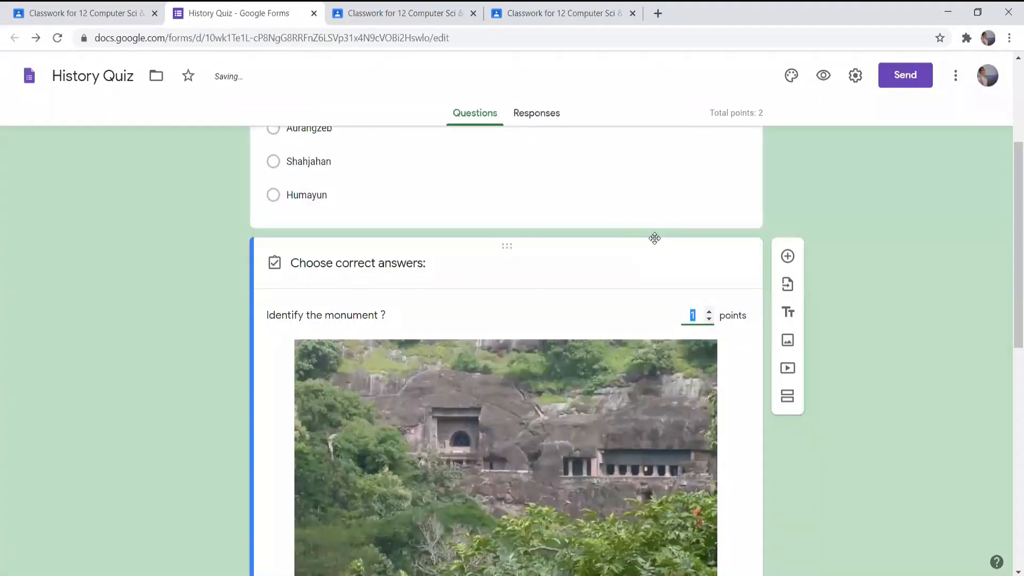
Step: Move the "Identify the monument ?" question above the Taj Mahal question
{"action": "scroll", "coordinate": [518, 184], "scroll_direction": "up", "scroll_amount": 4}
{"action": "scroll", "coordinate": [633, 305], "scroll_direction": "down", "scroll_amount": 3}
{"action": "scroll", "coordinate": [675, 426], "scroll_direction": "down", "scroll_amount": 4}
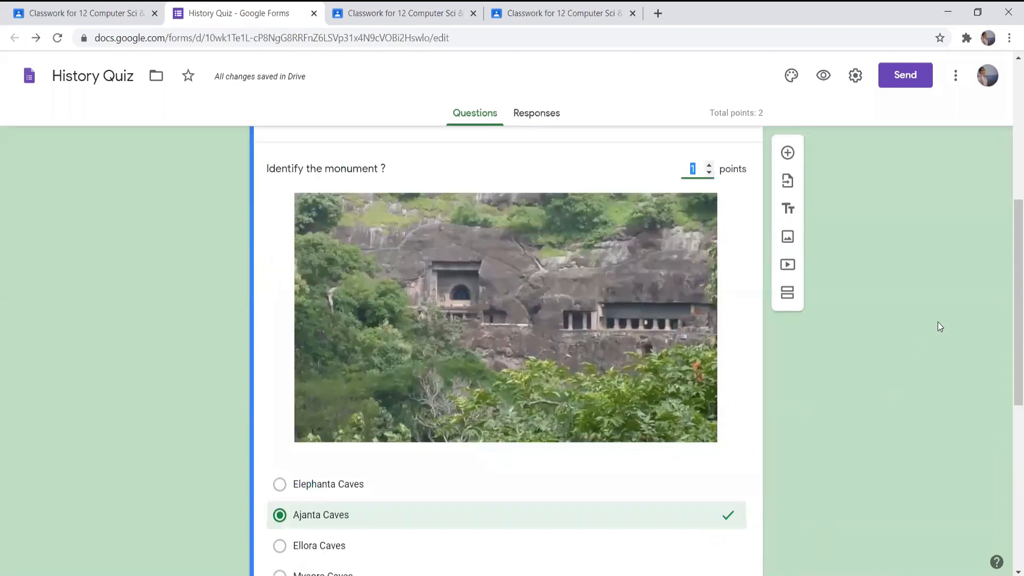
{"action": "scroll", "coordinate": [931, 315], "scroll_direction": "up", "scroll_amount": 5}
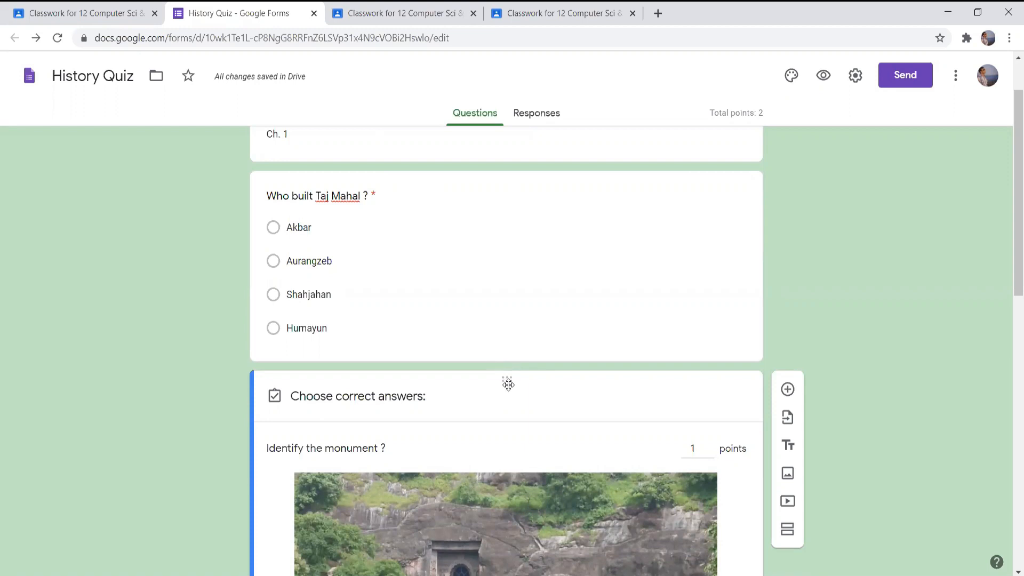
{"action": "left_click_drag", "start_coordinate": [510, 381], "coordinate": [496, 168]}
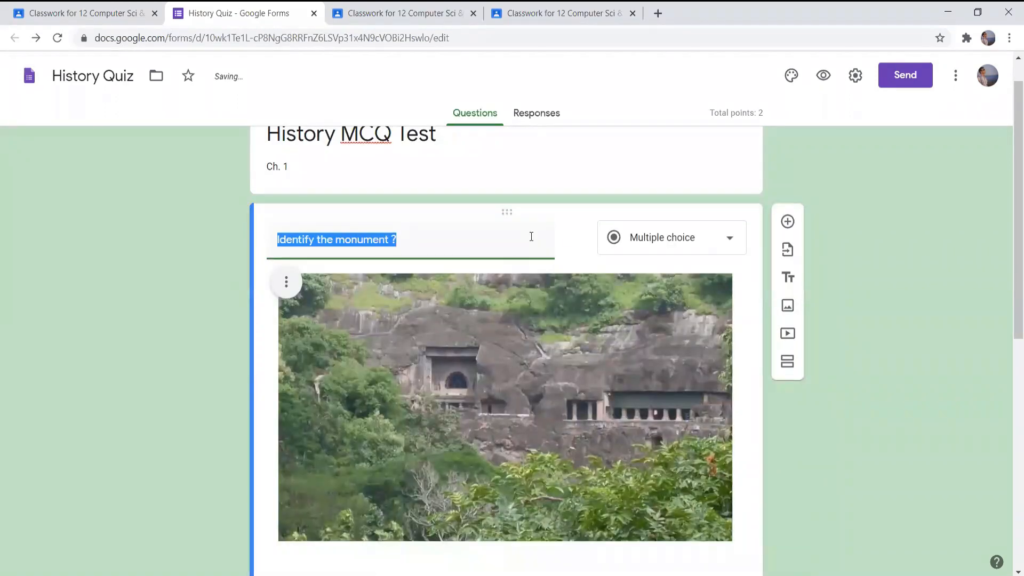
{"action": "left_click", "coordinate": [846, 310]}
Step: Make the "Identify the monument ?" question required
{"action": "scroll", "coordinate": [434, 234], "scroll_direction": "down", "scroll_amount": 9}
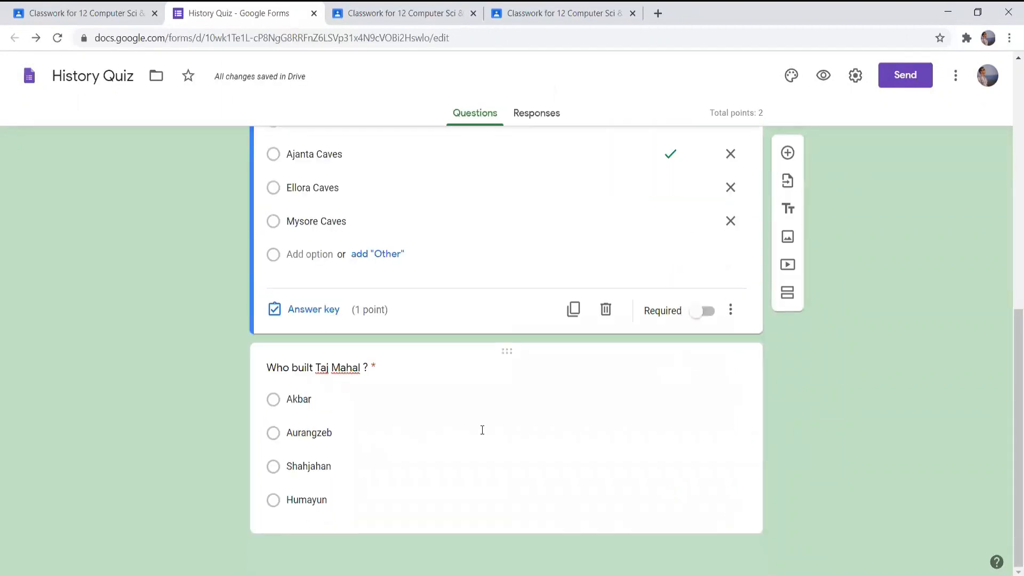
{"action": "scroll", "coordinate": [509, 419], "scroll_direction": "up", "scroll_amount": 5}
{"action": "scroll", "coordinate": [509, 374], "scroll_direction": "up", "scroll_amount": 5}
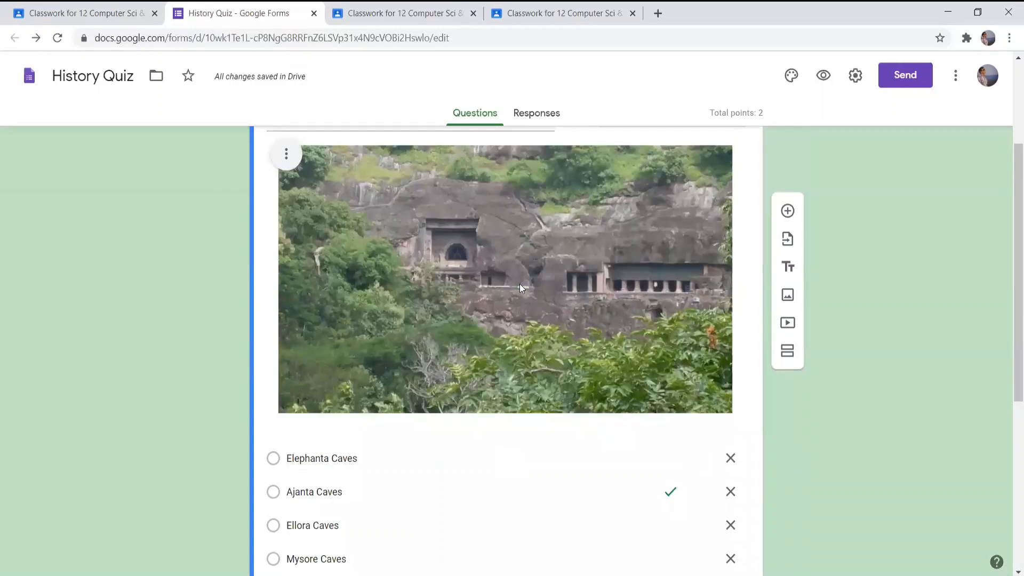
{"action": "scroll", "coordinate": [518, 312], "scroll_direction": "down", "scroll_amount": 10}
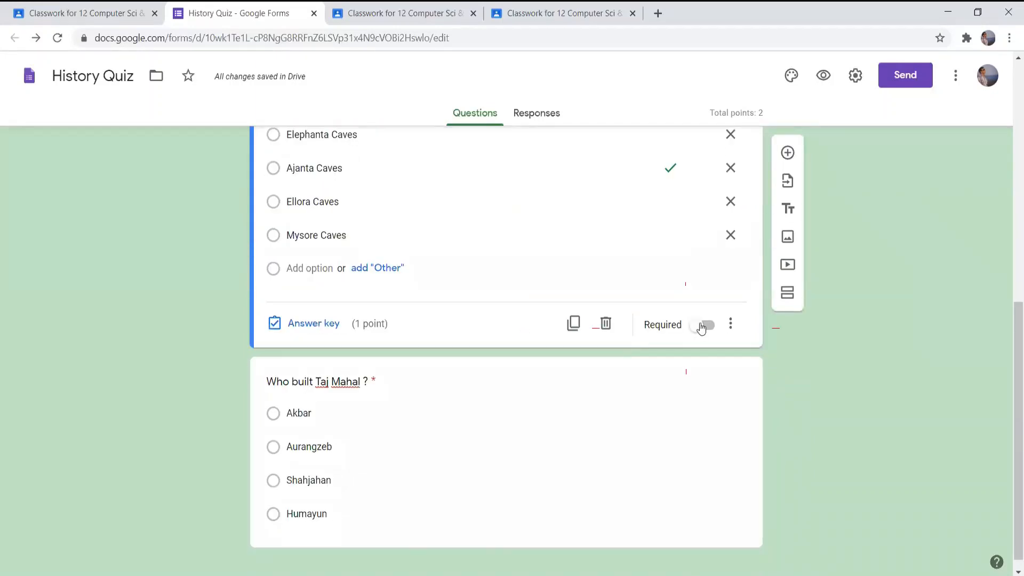
{"action": "left_click", "coordinate": [704, 327]}
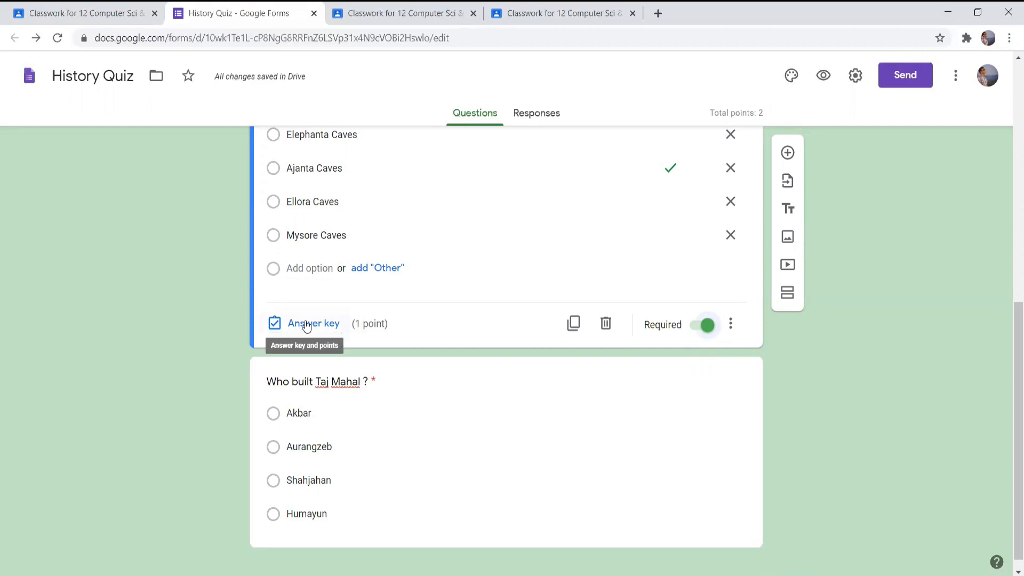
Step: Check the Taj Mahal question's answer key, points and required setting
{"action": "scroll", "coordinate": [399, 426], "scroll_direction": "down", "scroll_amount": 1}
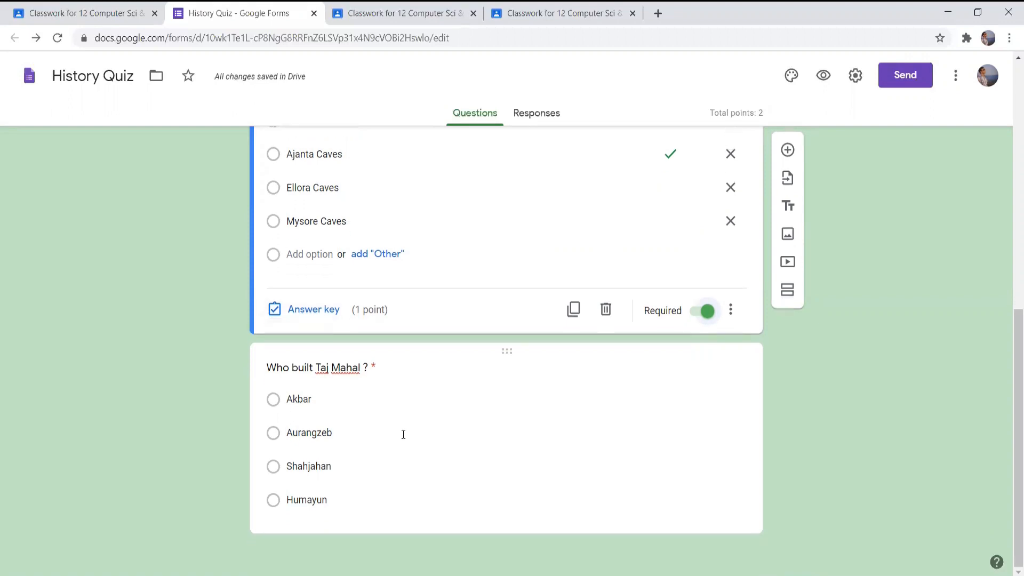
{"action": "left_click", "coordinate": [488, 383]}
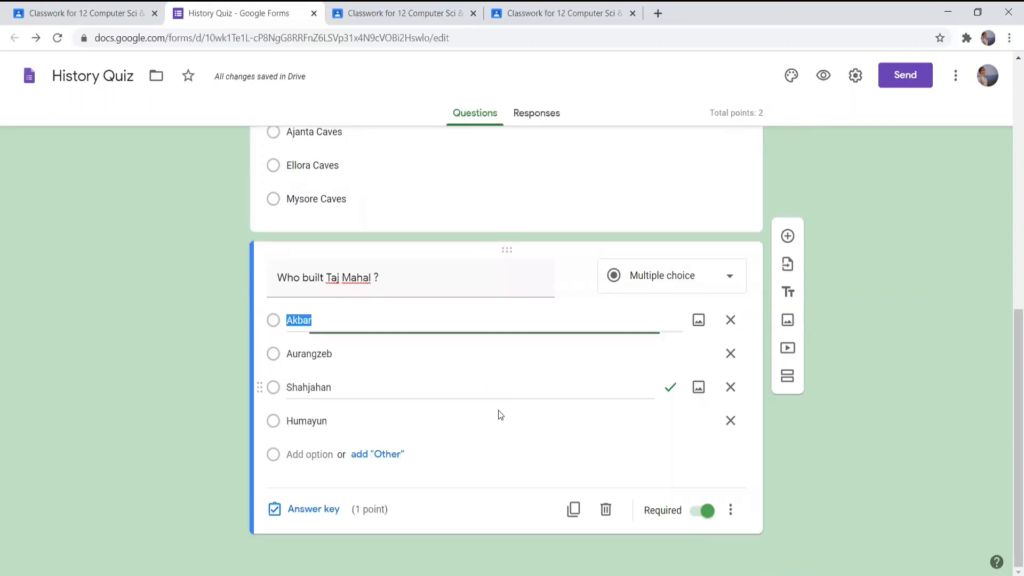
{"action": "left_click", "coordinate": [853, 212]}
Step: Preview the whole form as respondents see it, from the title to the submit area, and close the preview
{"action": "scroll", "coordinate": [853, 211], "scroll_direction": "up", "scroll_amount": 9}
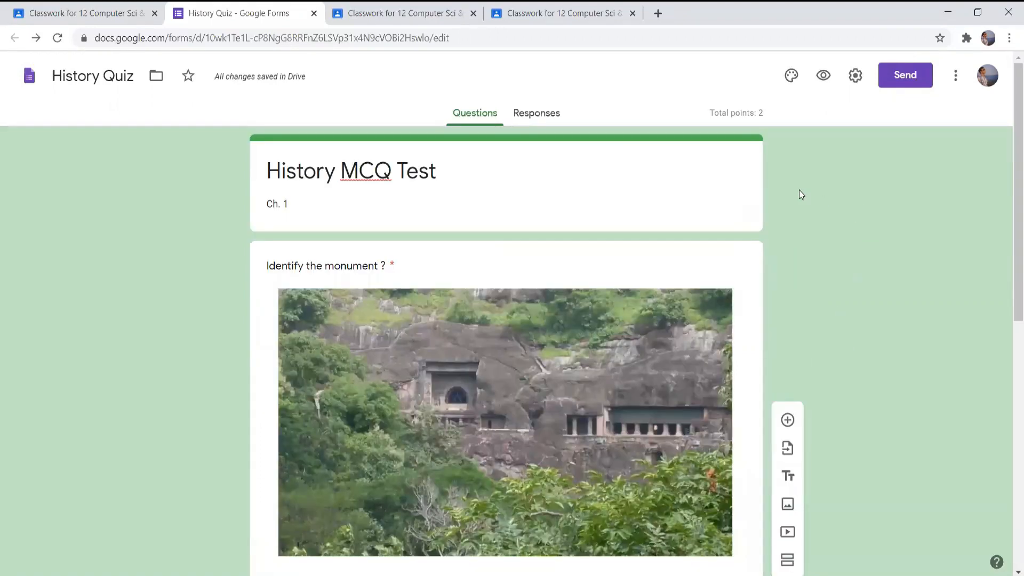
{"action": "left_click", "coordinate": [823, 77]}
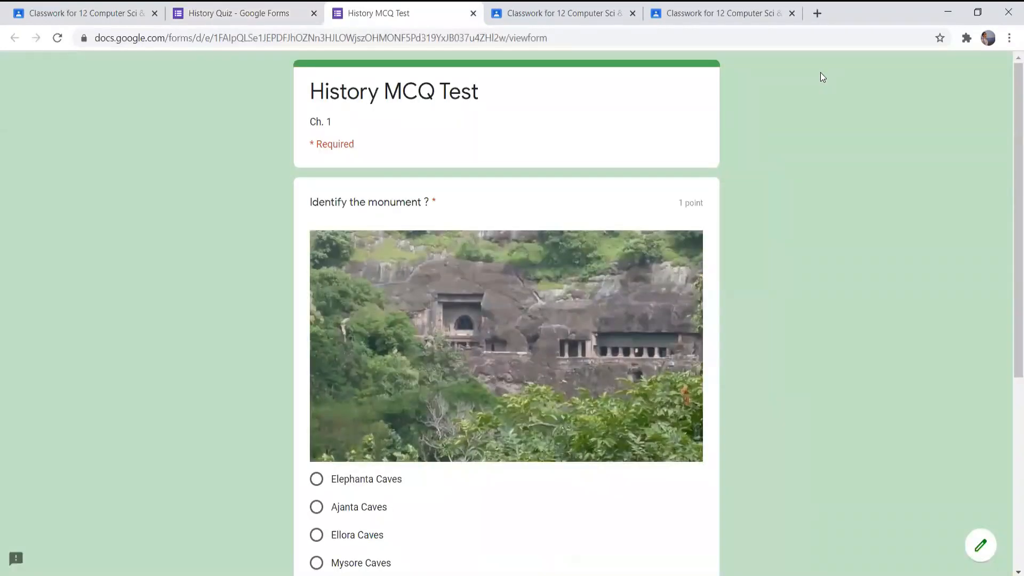
{"action": "scroll", "coordinate": [883, 265], "scroll_direction": "down", "scroll_amount": 5}
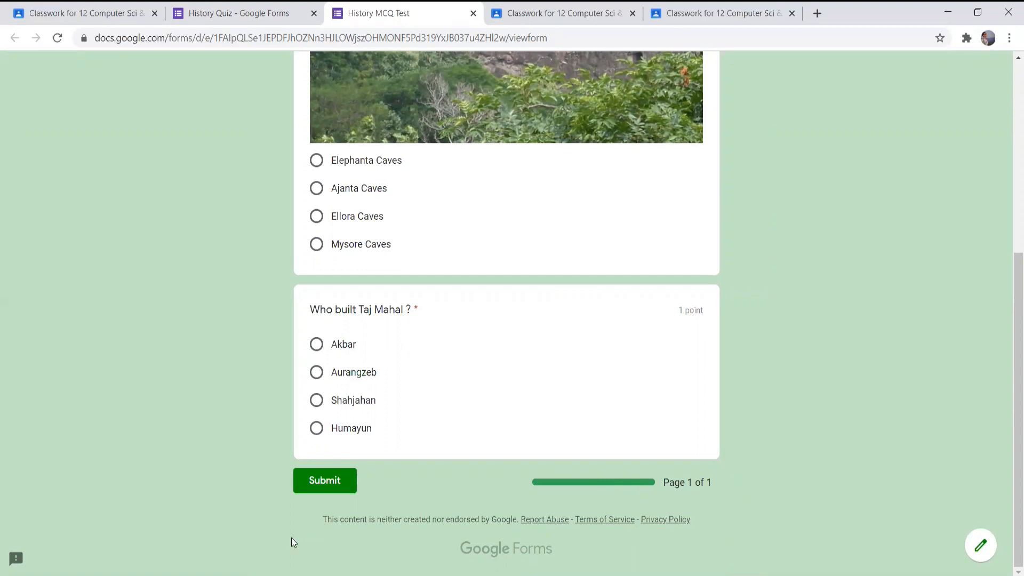
{"action": "scroll", "coordinate": [770, 399], "scroll_direction": "up", "scroll_amount": 4}
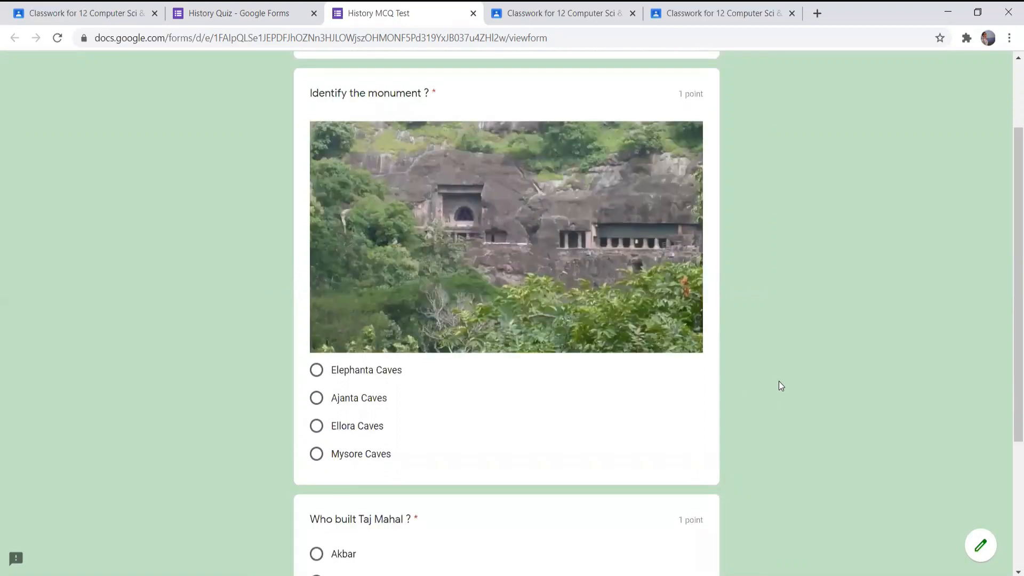
{"action": "scroll", "coordinate": [791, 347], "scroll_direction": "up", "scroll_amount": 3}
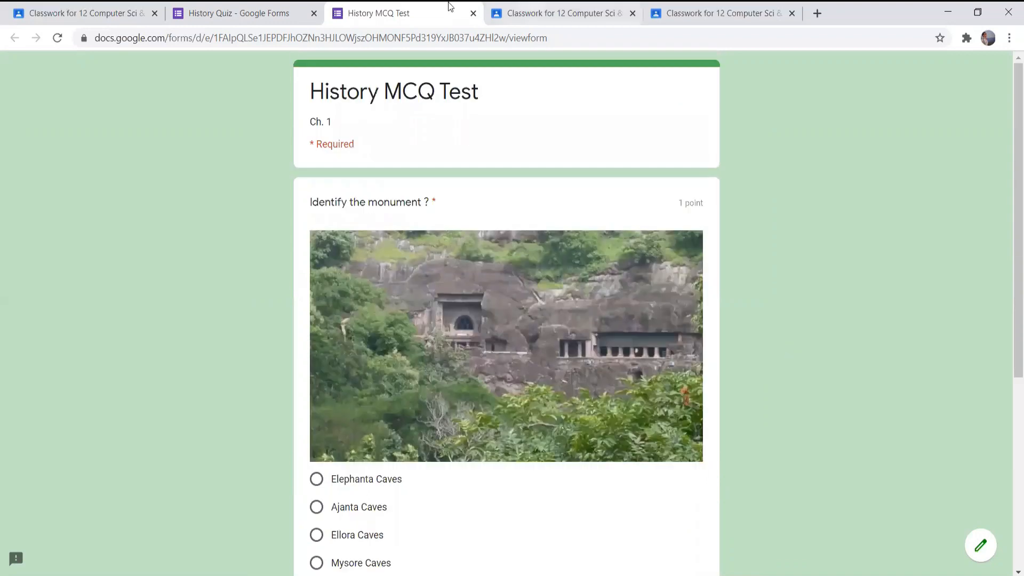
{"action": "left_click", "coordinate": [474, 13]}
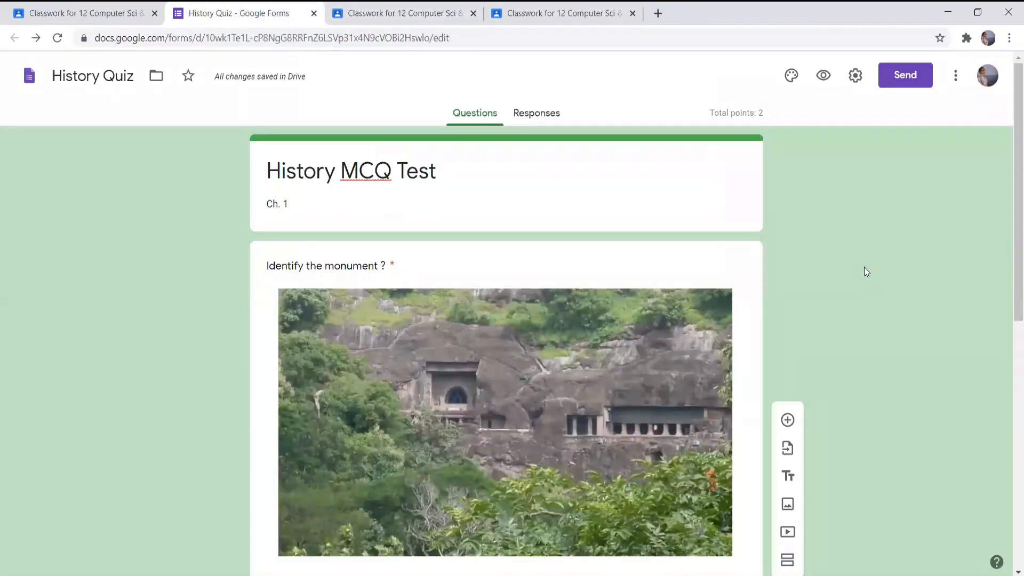
Step: Look over the finished quiz questions, close the form, and return to the History Quiz assignment in Google Classroom
{"action": "scroll", "coordinate": [864, 369], "scroll_direction": "down", "scroll_amount": 8}
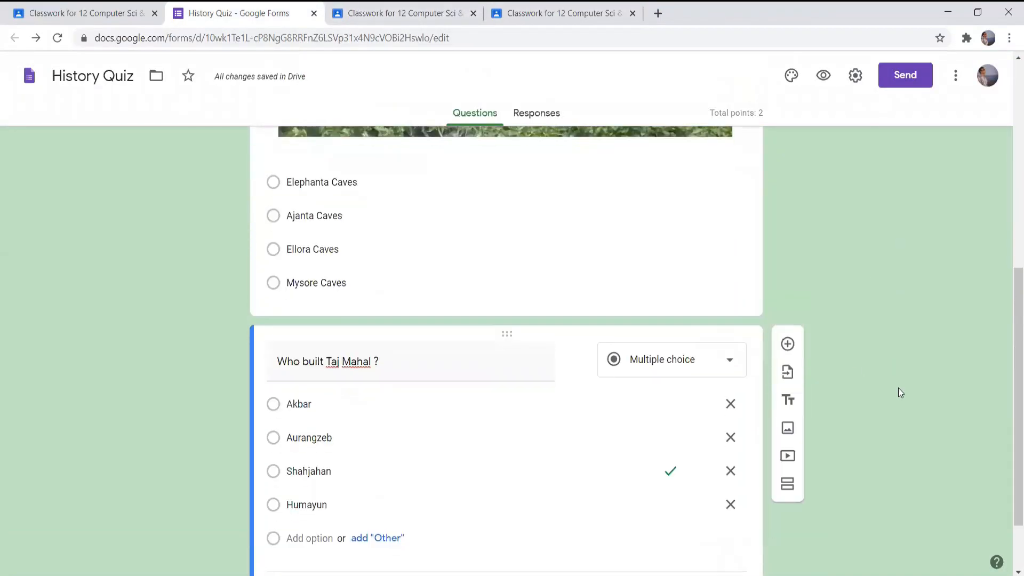
{"action": "scroll", "coordinate": [901, 392], "scroll_direction": "up", "scroll_amount": 10}
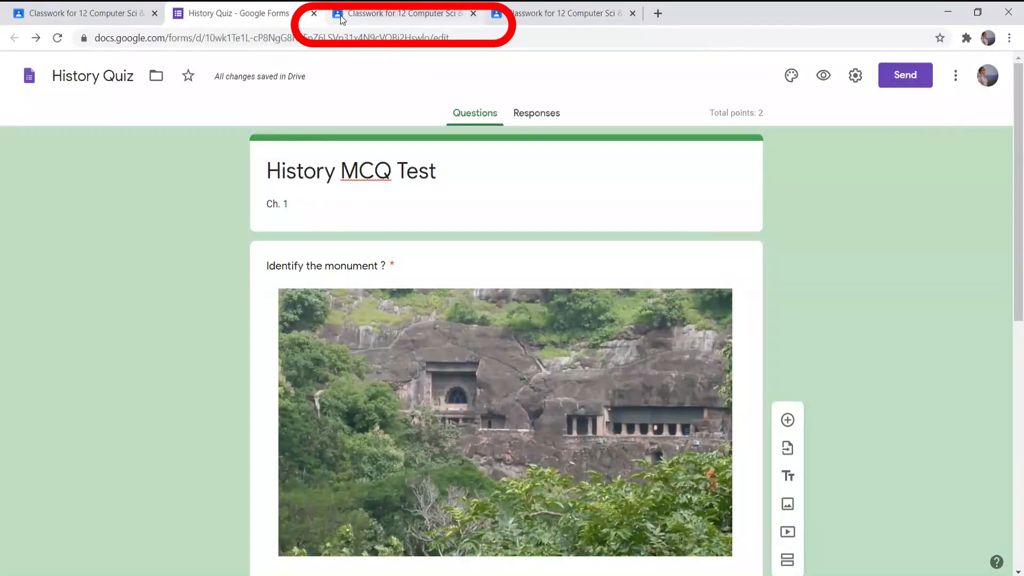
{"action": "left_click", "coordinate": [313, 13]}
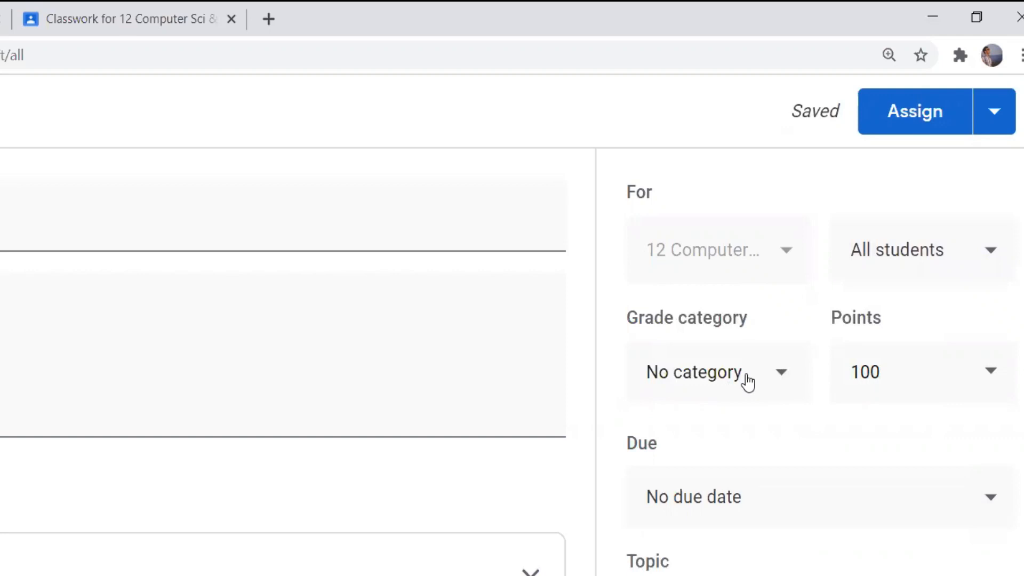
Step: Set the assignment's grade category to Test and its points to 2
{"action": "left_click", "coordinate": [748, 382]}
{"action": "left_click", "coordinate": [709, 558]}
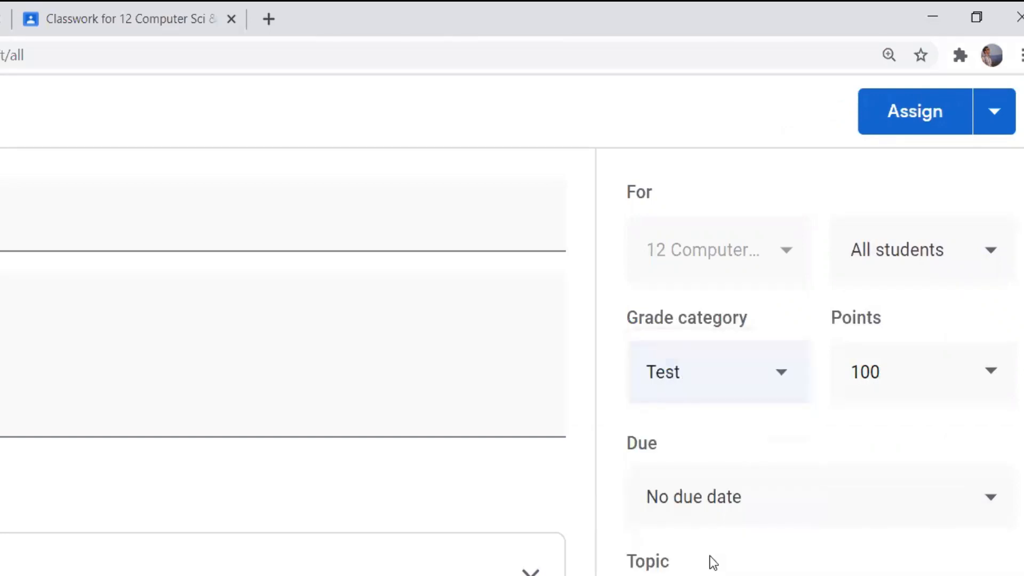
{"action": "left_click", "coordinate": [908, 365]}
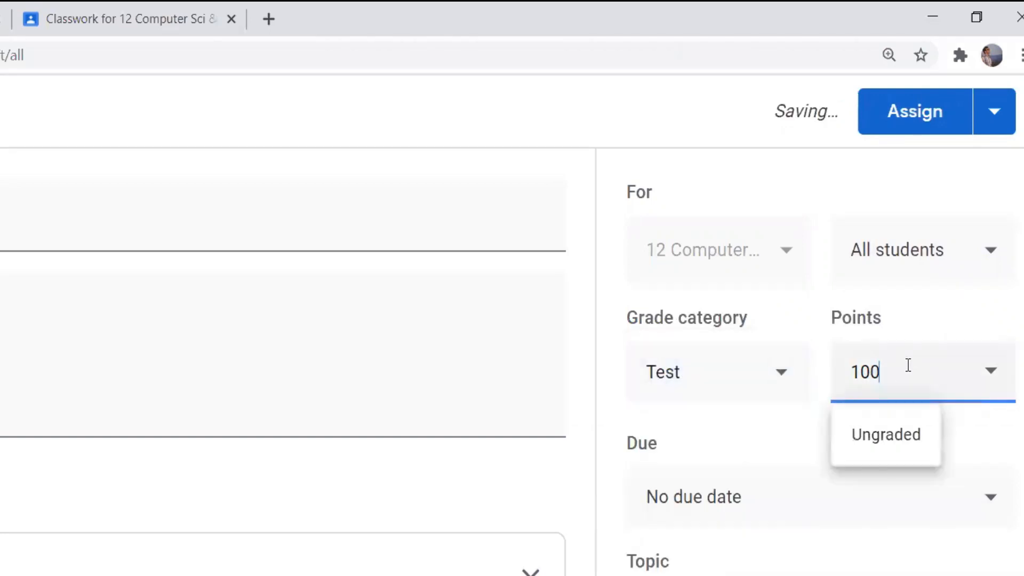
{"action": "key", "text": "BackSpace"}
{"action": "type", "text": "2"}
{"action": "key", "text": "BackSpace"}
{"action": "key", "text": "BackSpace"}
{"action": "key", "text": "BackSpace"}
{"action": "type", "text": "2"}
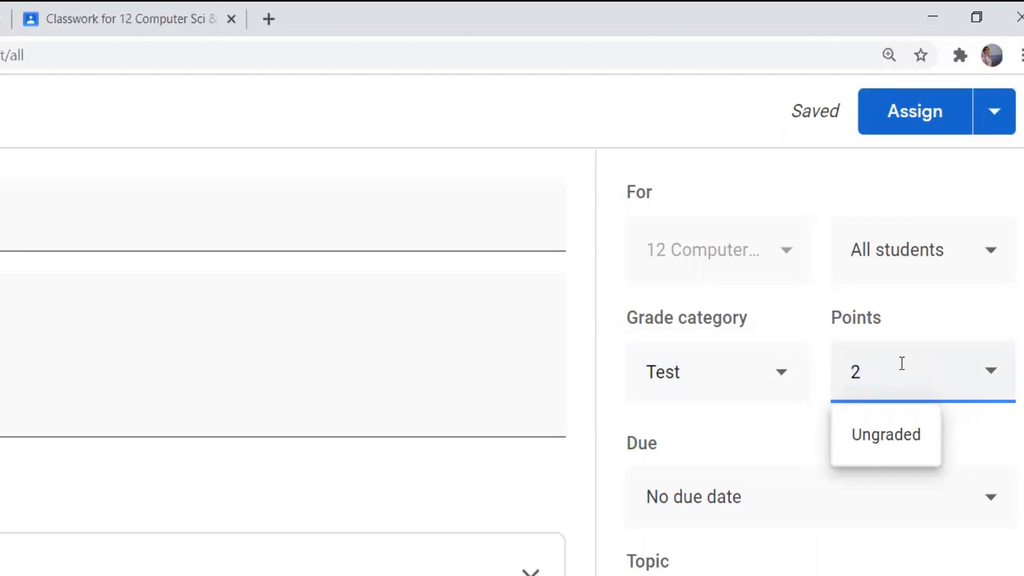
{"action": "left_click", "coordinate": [796, 431]}
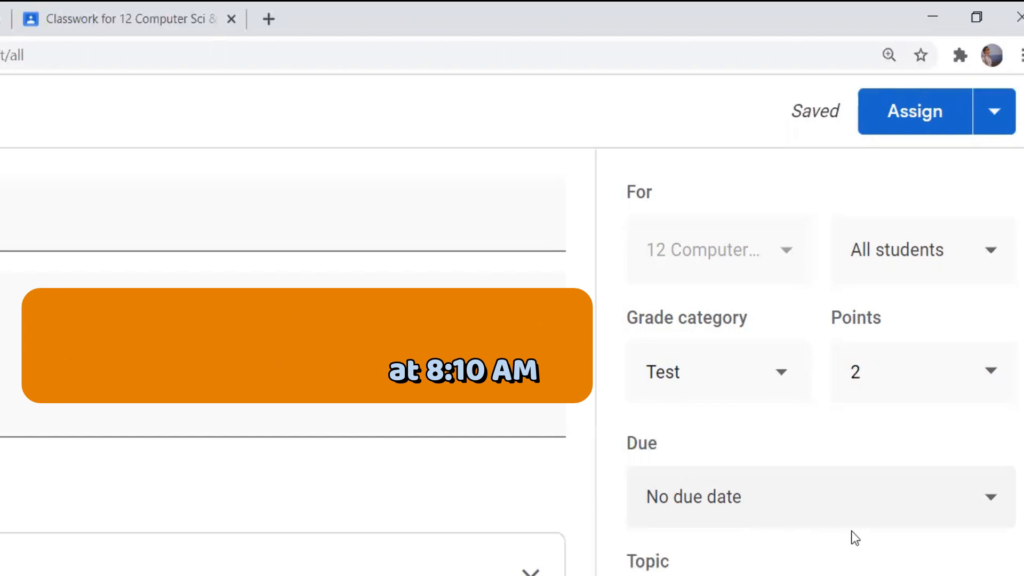
Step: Set the assignment's due date to Jul 24, 2020 and the due time to 8:10 AM
{"action": "left_click", "coordinate": [823, 503]}
{"action": "left_click", "coordinate": [788, 518]}
{"action": "left_click", "coordinate": [886, 427]}
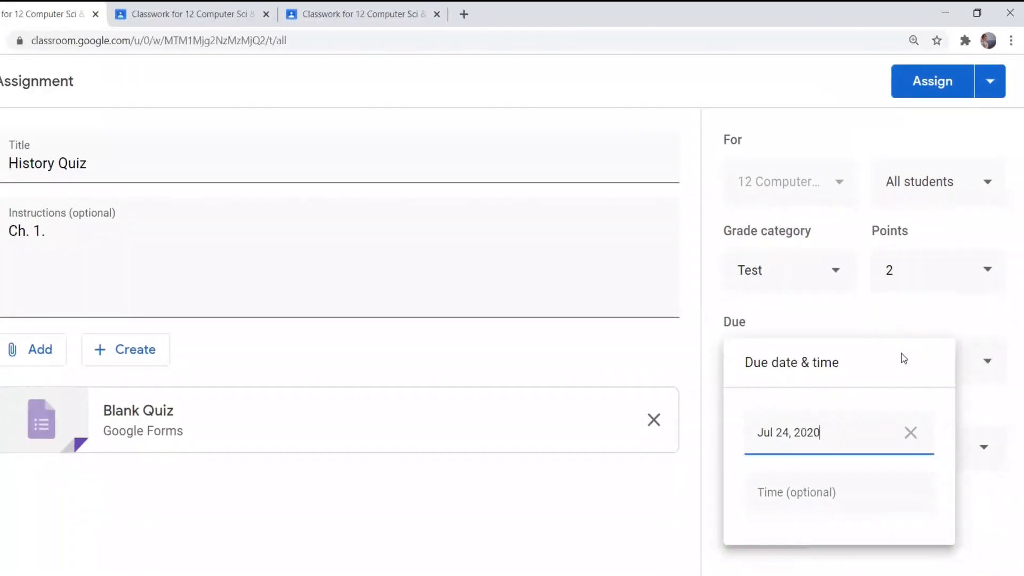
{"action": "key", "text": "Tab"}
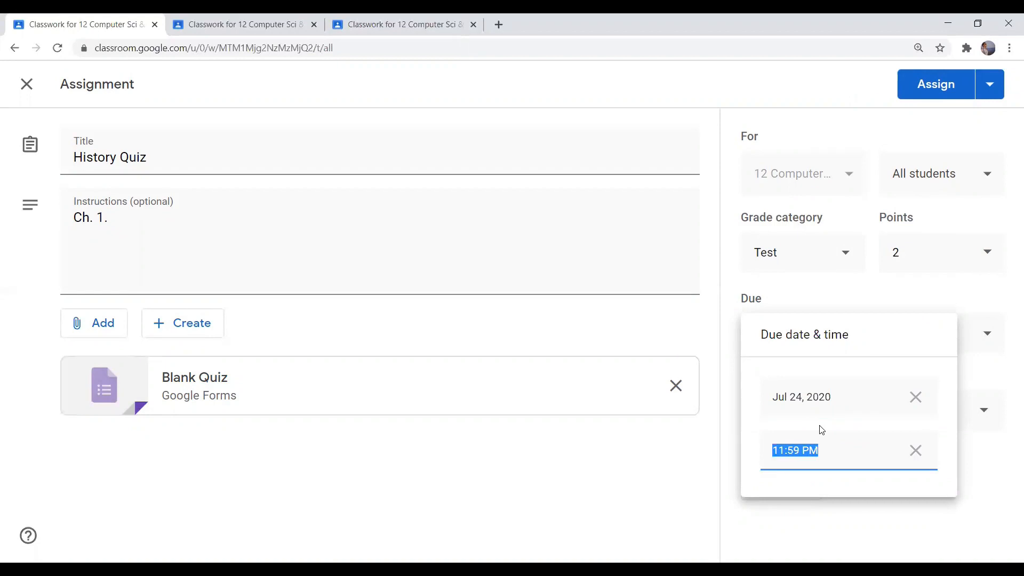
{"action": "type", "text": "0"}
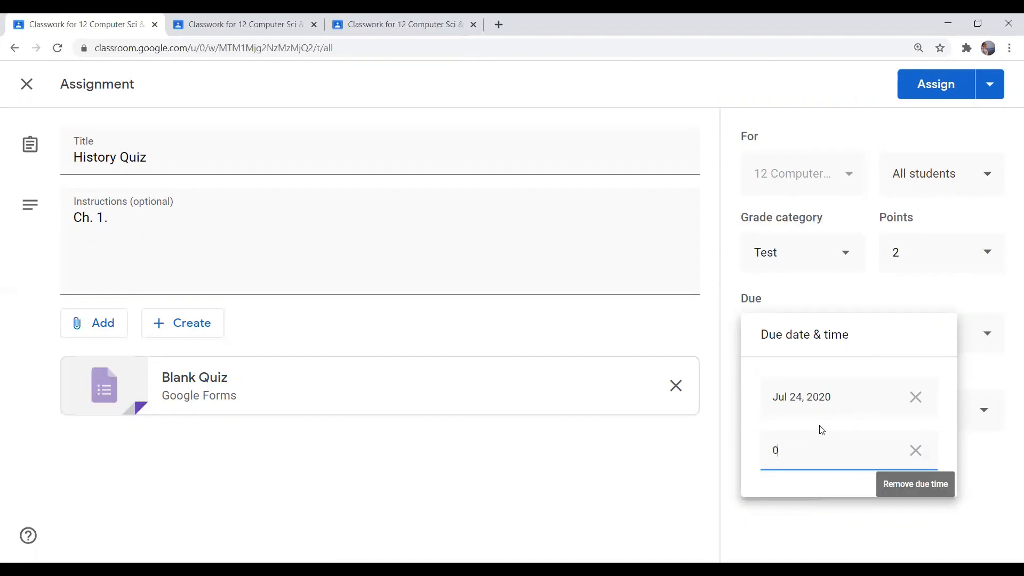
{"action": "type", "text": "8:10 AM"}
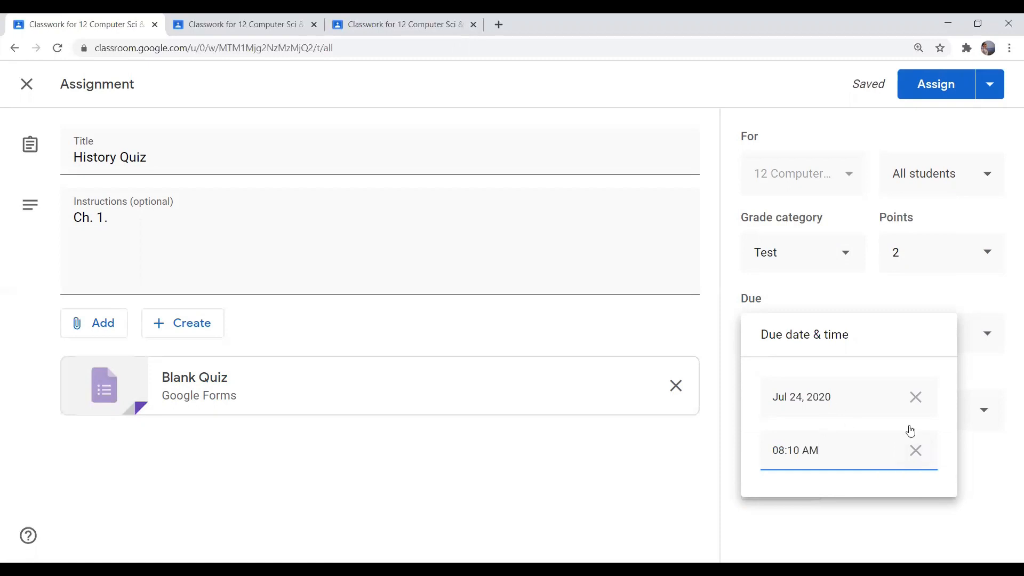
{"action": "key", "text": "Return"}
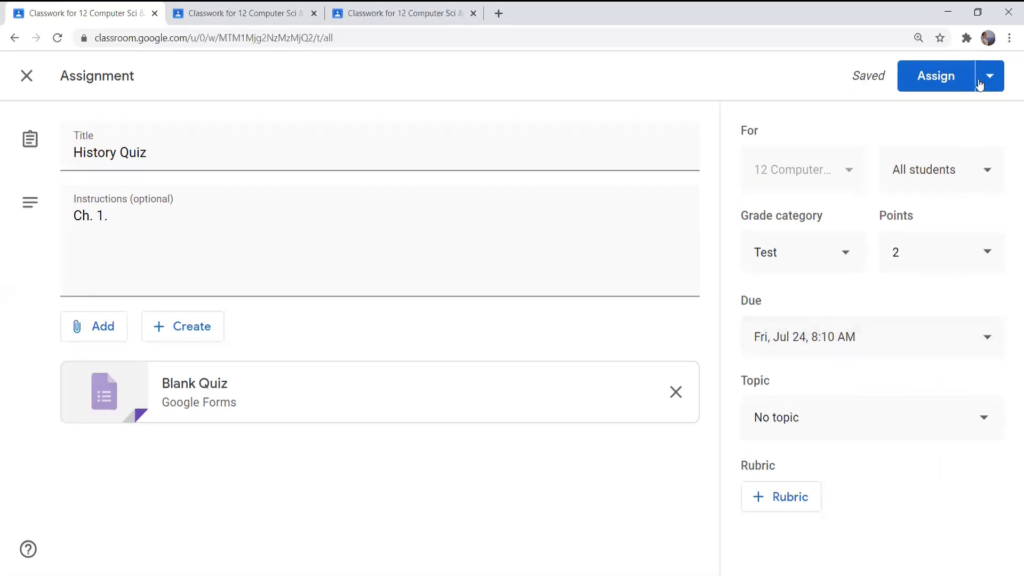
Step: Schedule the History Quiz assignment for publication on Jul 24, 2020 at 8:00 AM
{"action": "left_click", "coordinate": [991, 79]}
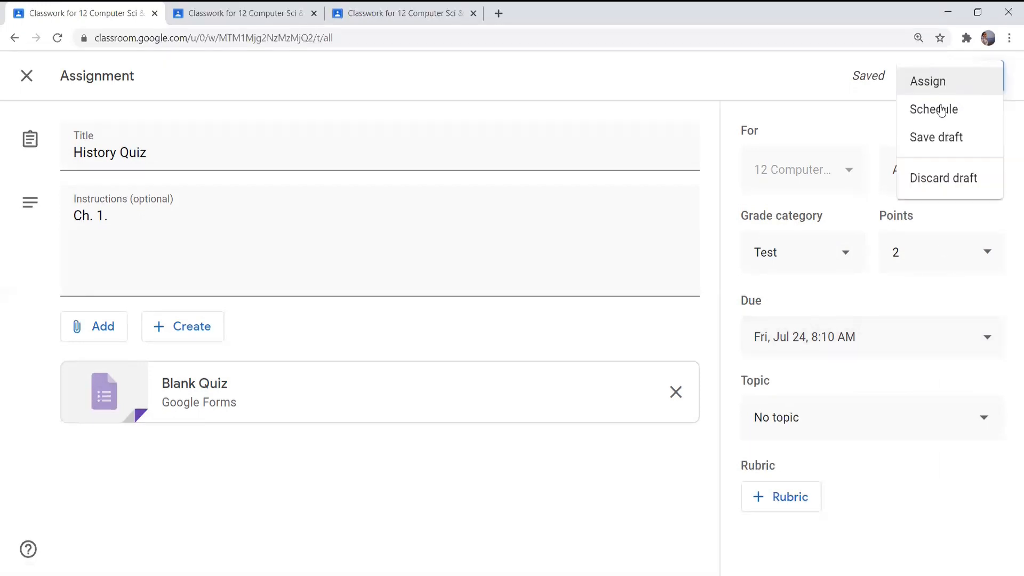
{"action": "left_click", "coordinate": [940, 110]}
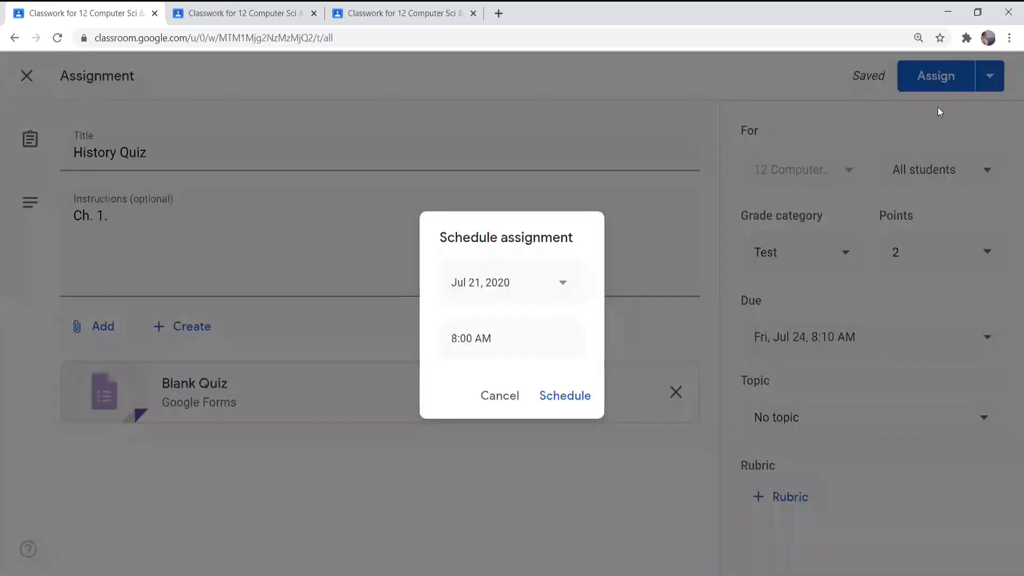
{"action": "left_click", "coordinate": [530, 286]}
{"action": "left_click", "coordinate": [587, 448]}
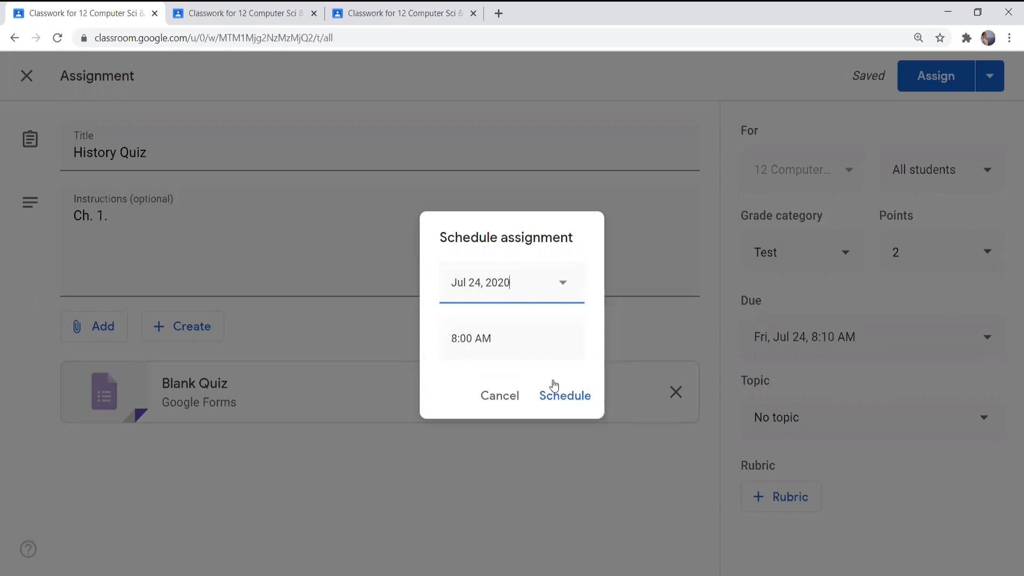
{"action": "left_click", "coordinate": [566, 397]}
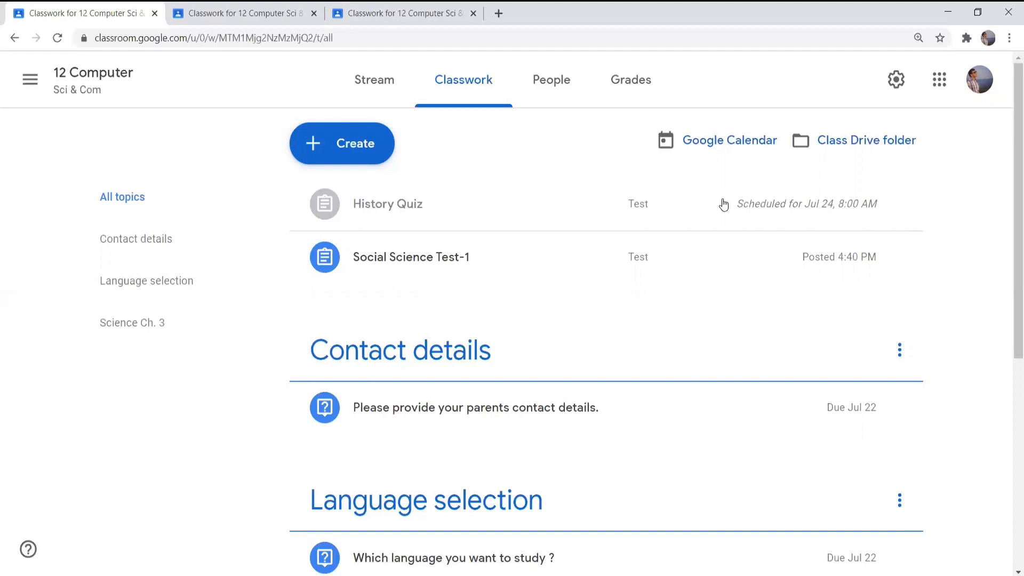
Step: Post a class stream announcement that the History Ch. 1 MCQ text on 24th July at 8:00 AM should be attempted within 10 mins, before 8:10 AM
{"action": "left_click", "coordinate": [378, 86]}
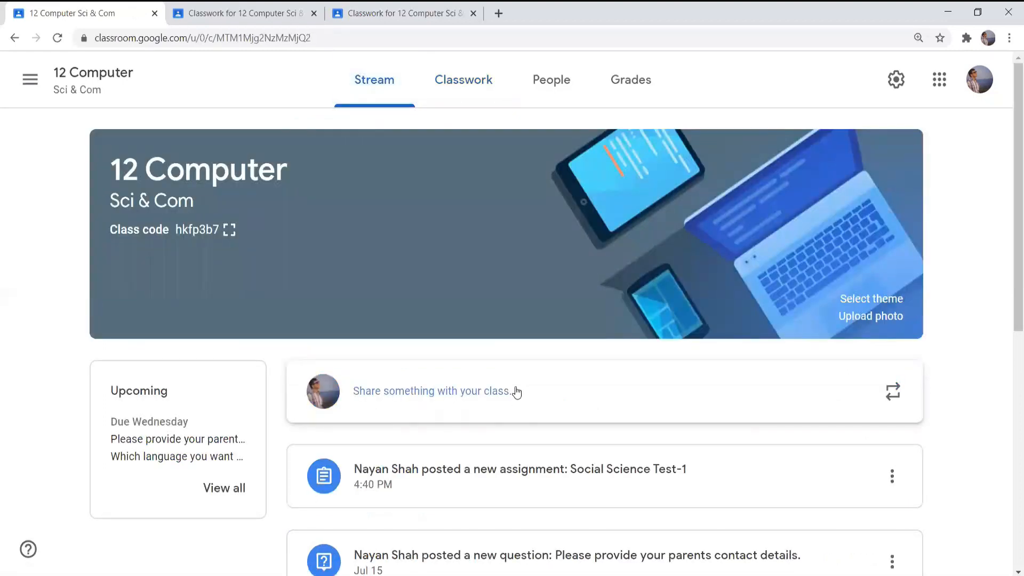
{"action": "left_click", "coordinate": [516, 392]}
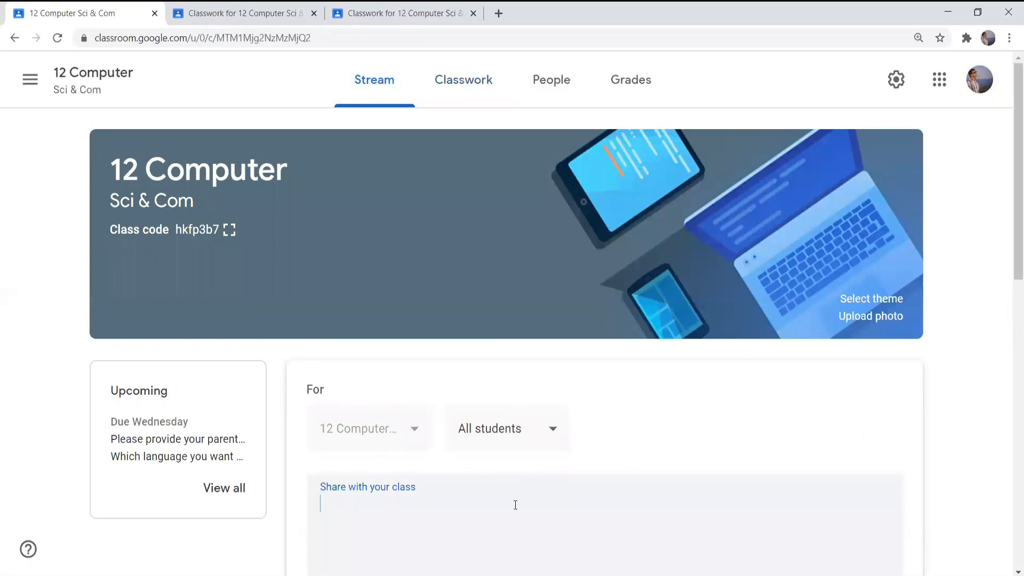
{"action": "type", "text": "There will be a MCQ text of History Ch. 1 on 24th July at 8:00 AM, which should be attempted within 10 mins. i.e. before 8:10 AM."}
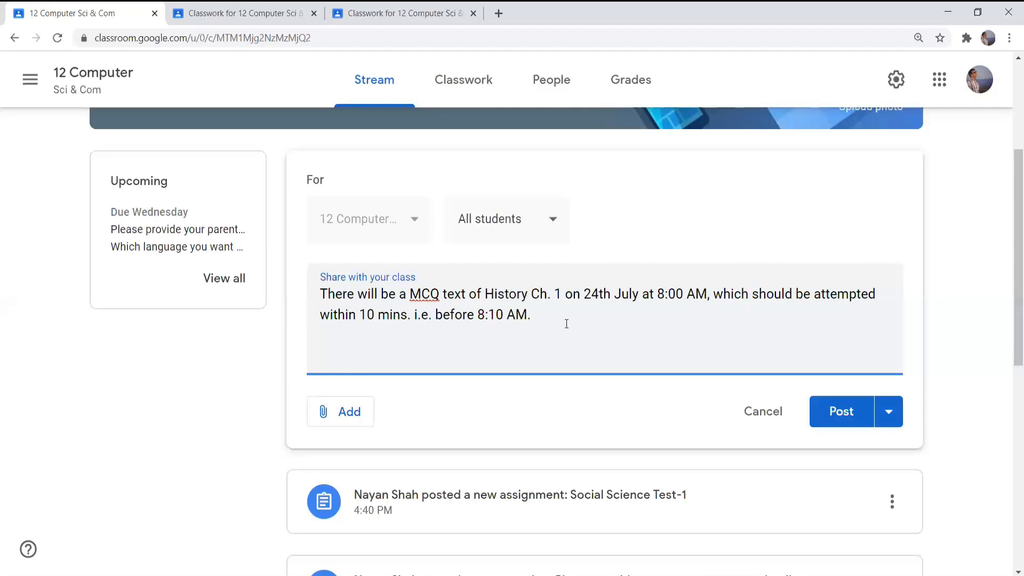
{"action": "left_click", "coordinate": [835, 412]}
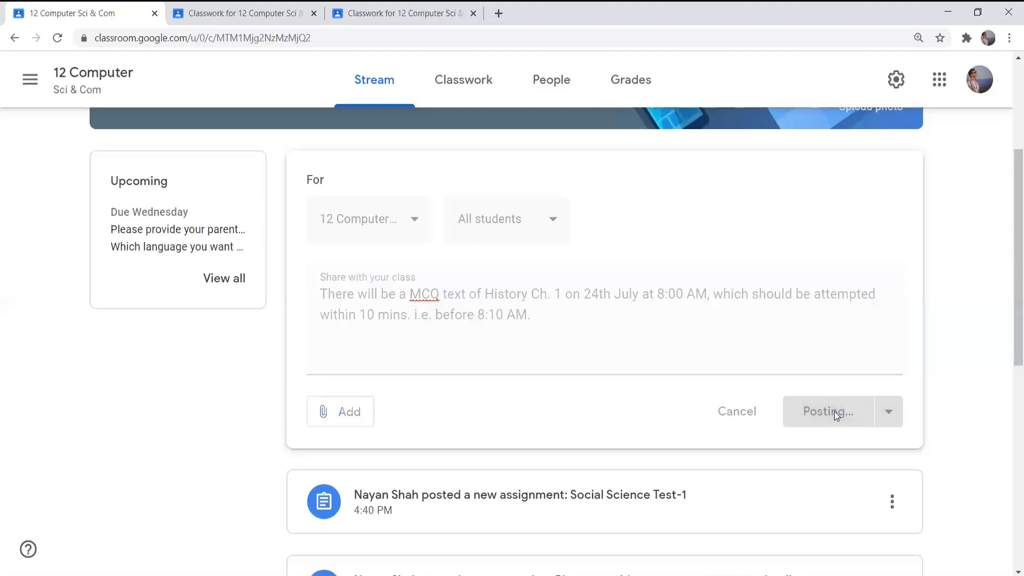
Step: Switch to the student's view of the 12 Computer class, reload it, and open the class stream to check the announcement
{"action": "left_click", "coordinate": [240, 14]}
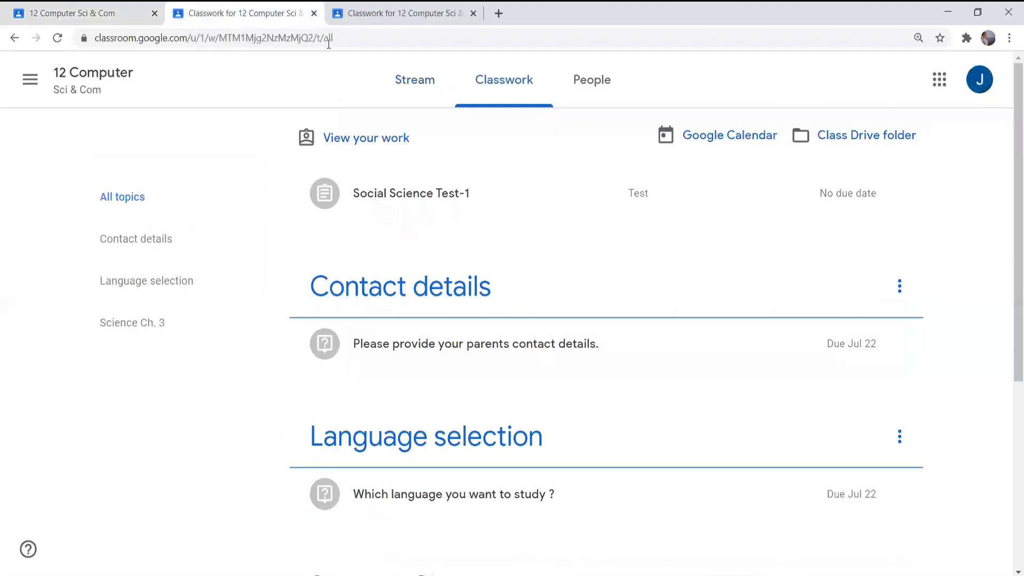
{"action": "left_click", "coordinate": [376, 42]}
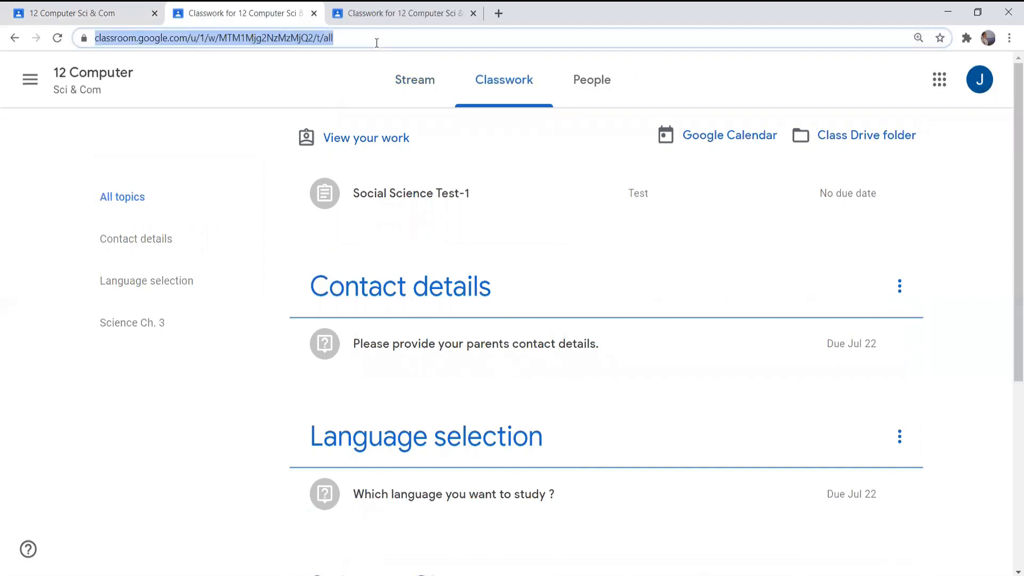
{"action": "key", "text": "Return"}
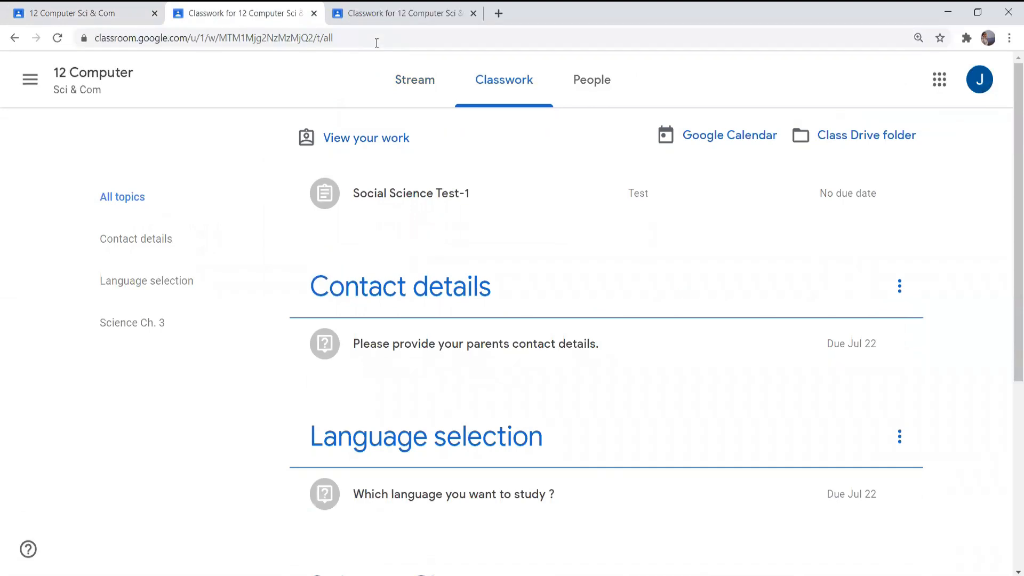
{"action": "left_click", "coordinate": [414, 82]}
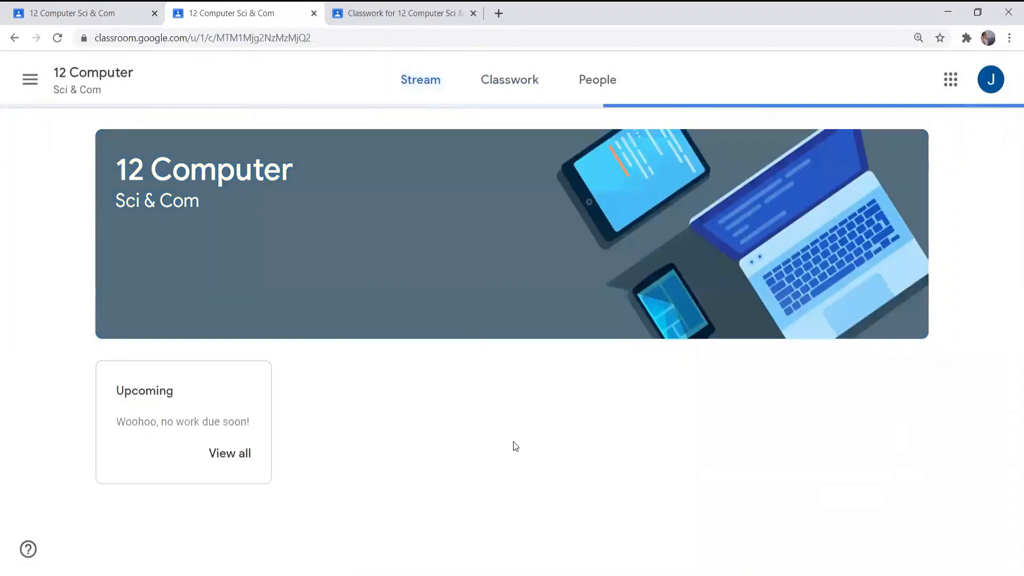